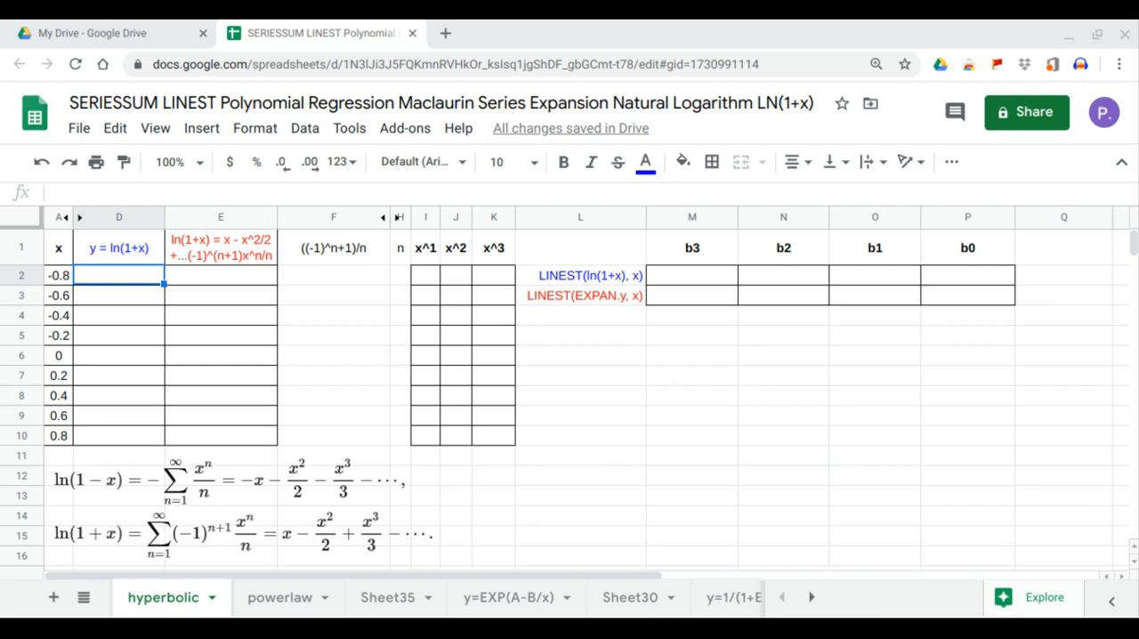
Fill D2:D10 with the natural logarithm of 1+x using the array formula =ARRAYFORMULA(LN(1+A2:A10)) in D2
left_click(325, 529)
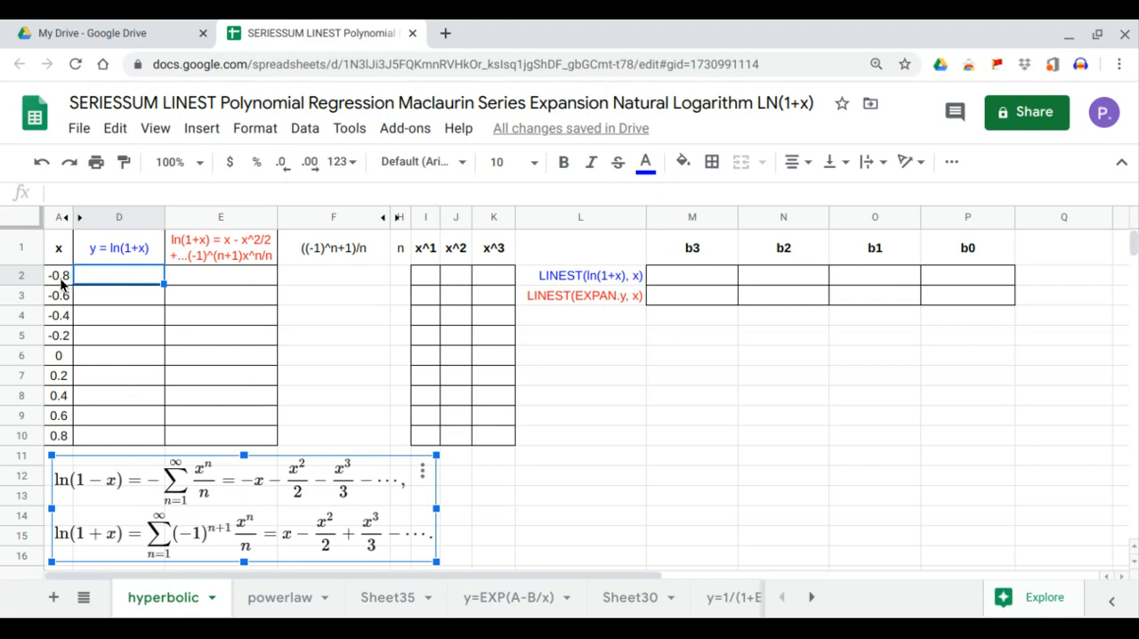
left_click_drag(62, 281, 66, 435)
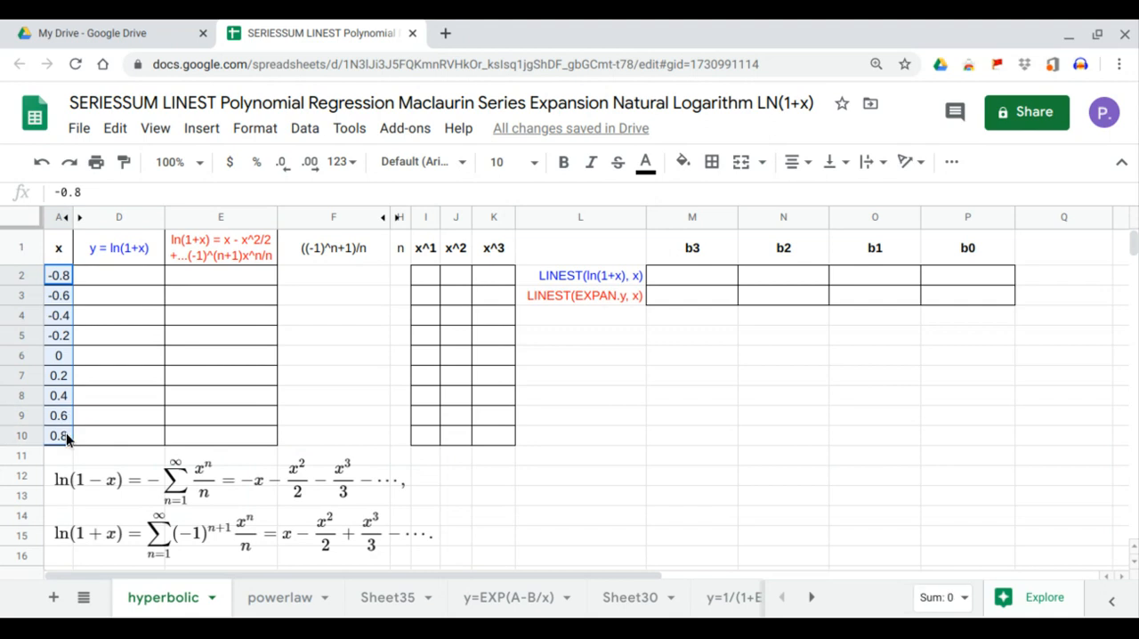
left_click(130, 275)
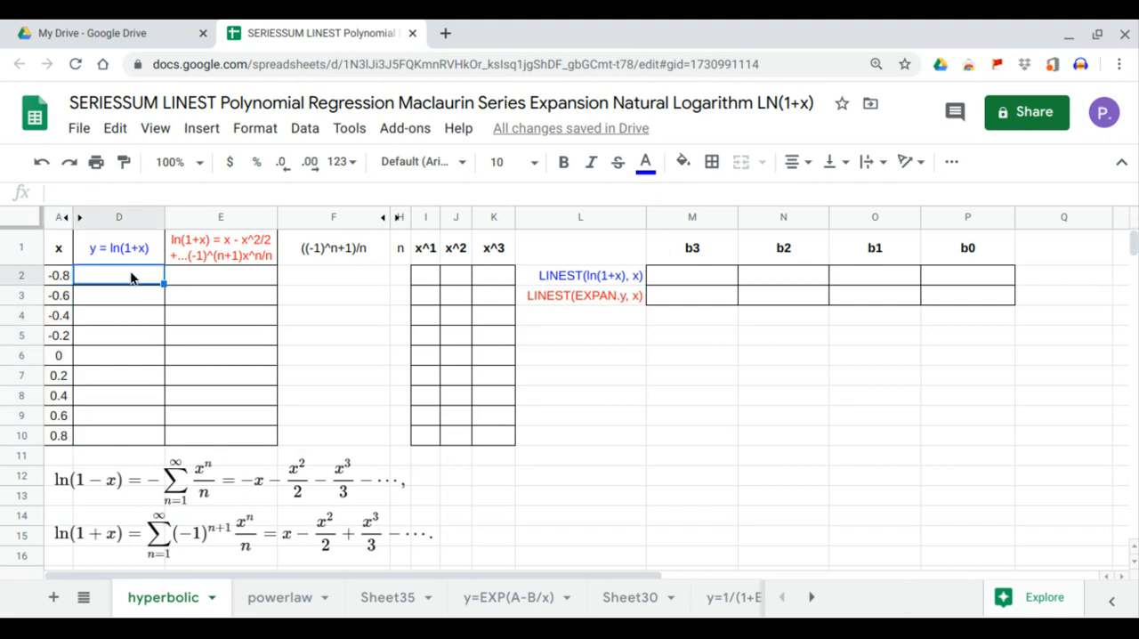
type("=")
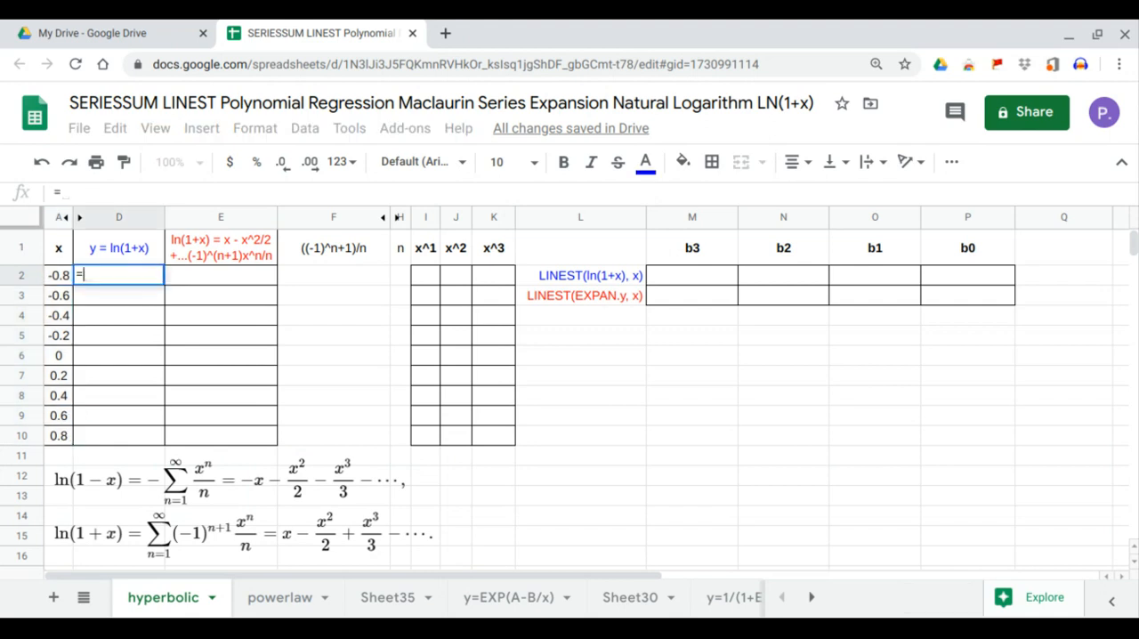
type("ARRAYFORMULA(ln")
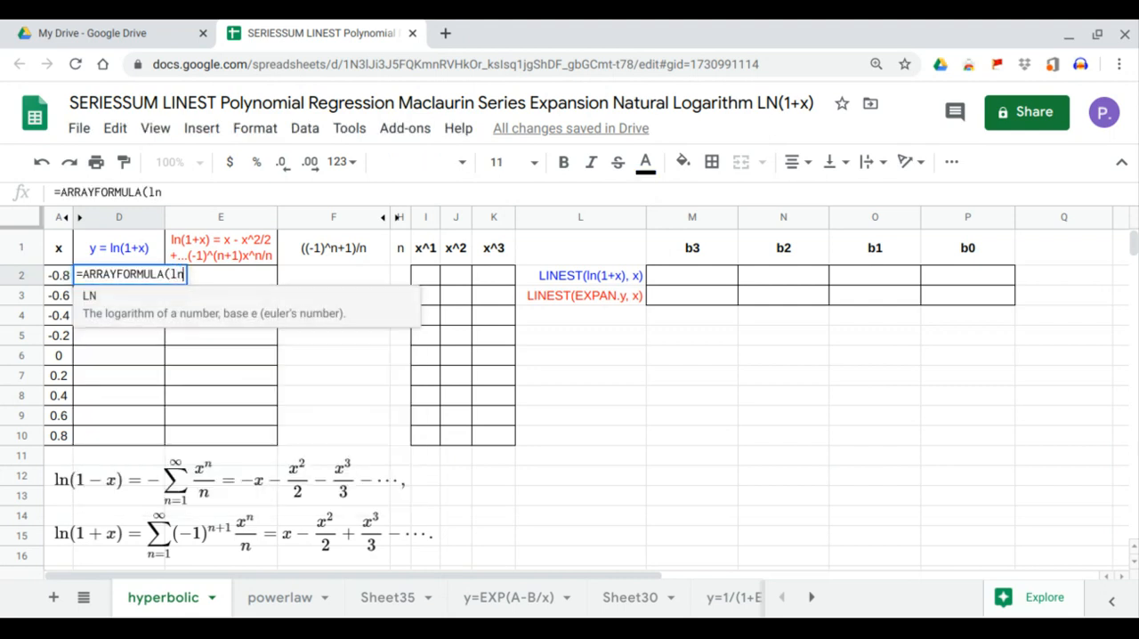
key("Tab")
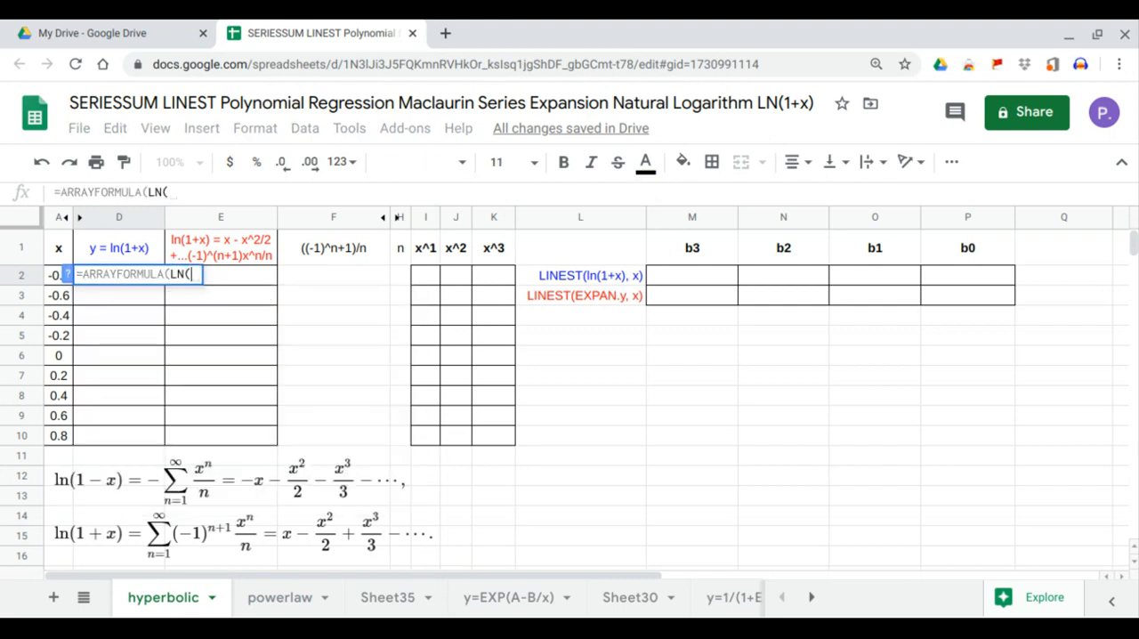
type("1+")
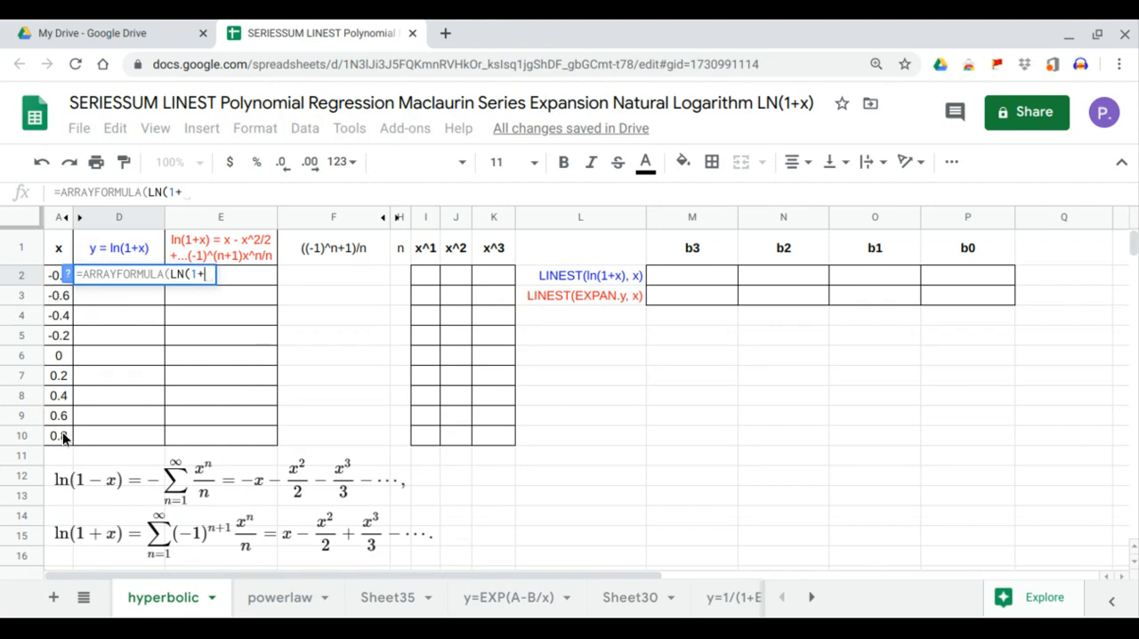
left_click_drag(58, 434, 56, 283)
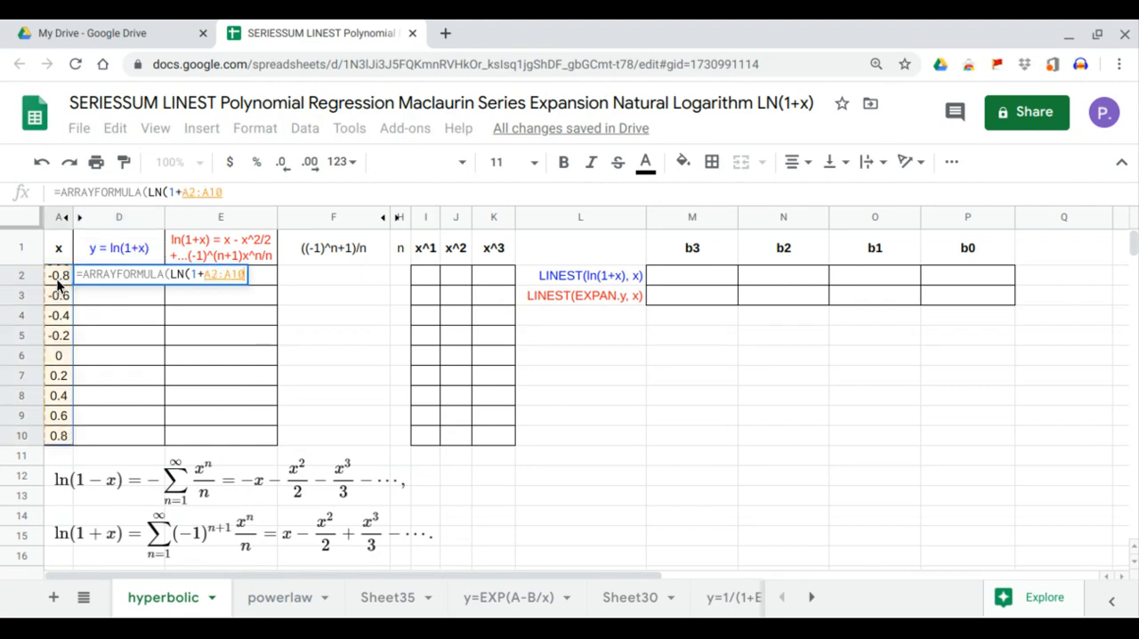
key("Return")
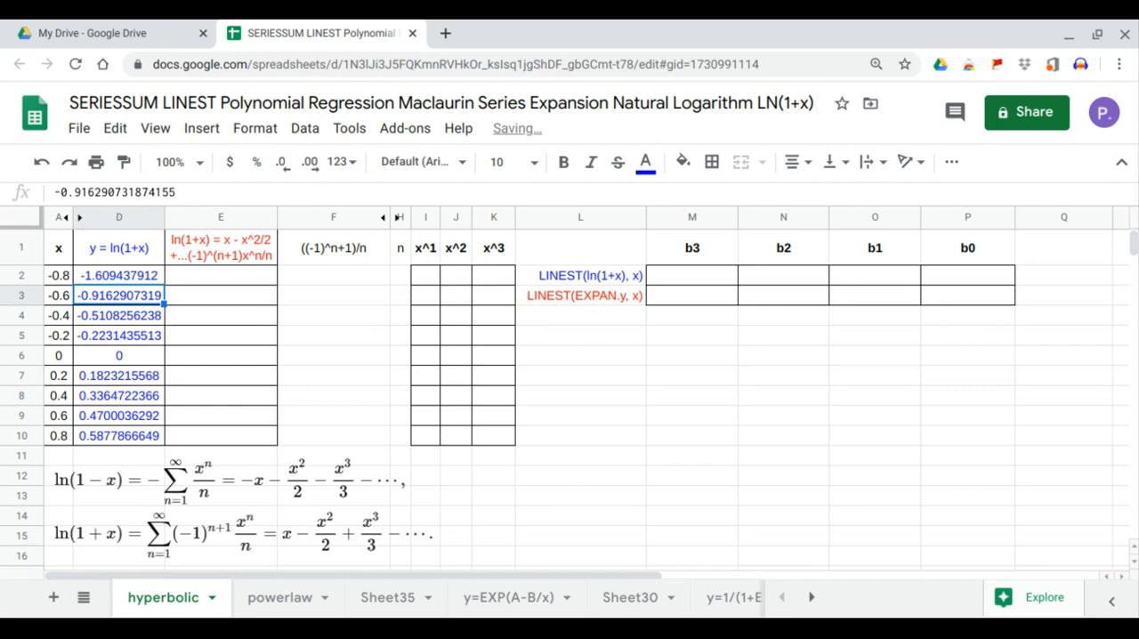
Insert a scatter chart of y = ln(1+x) against x from the range A1:D10
left_click_drag(58, 247, 111, 429)
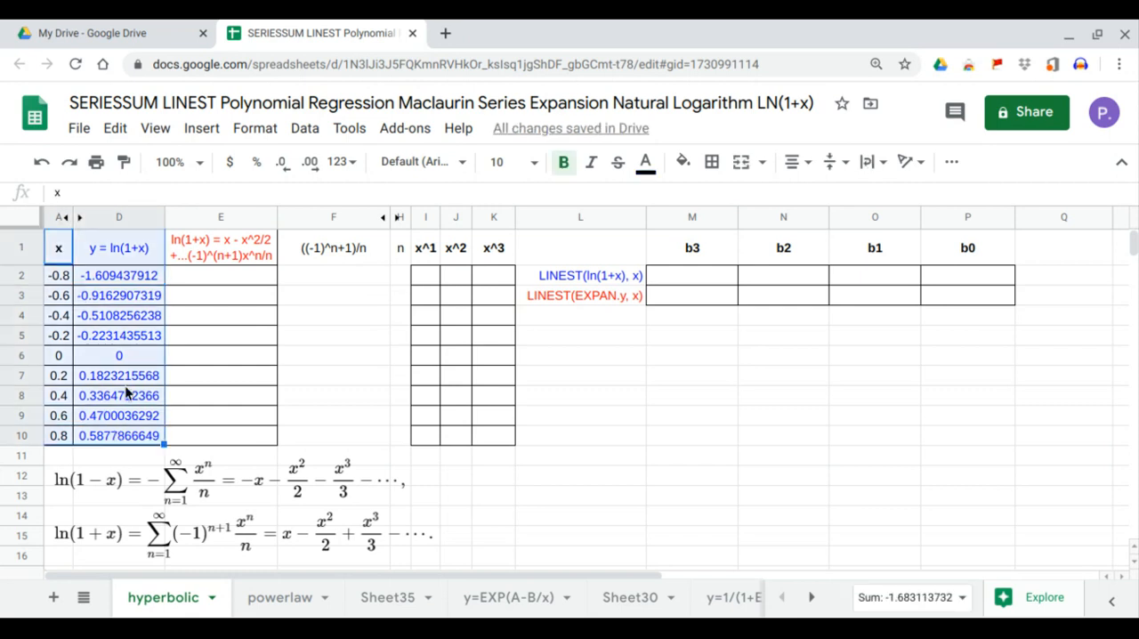
left_click(194, 133)
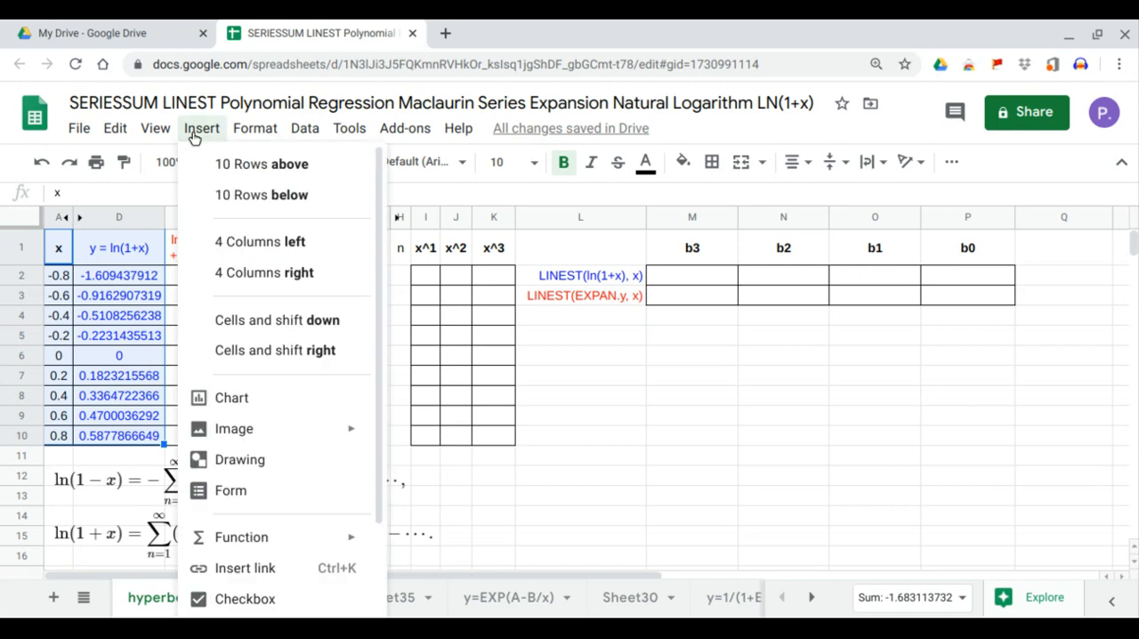
left_click(227, 401)
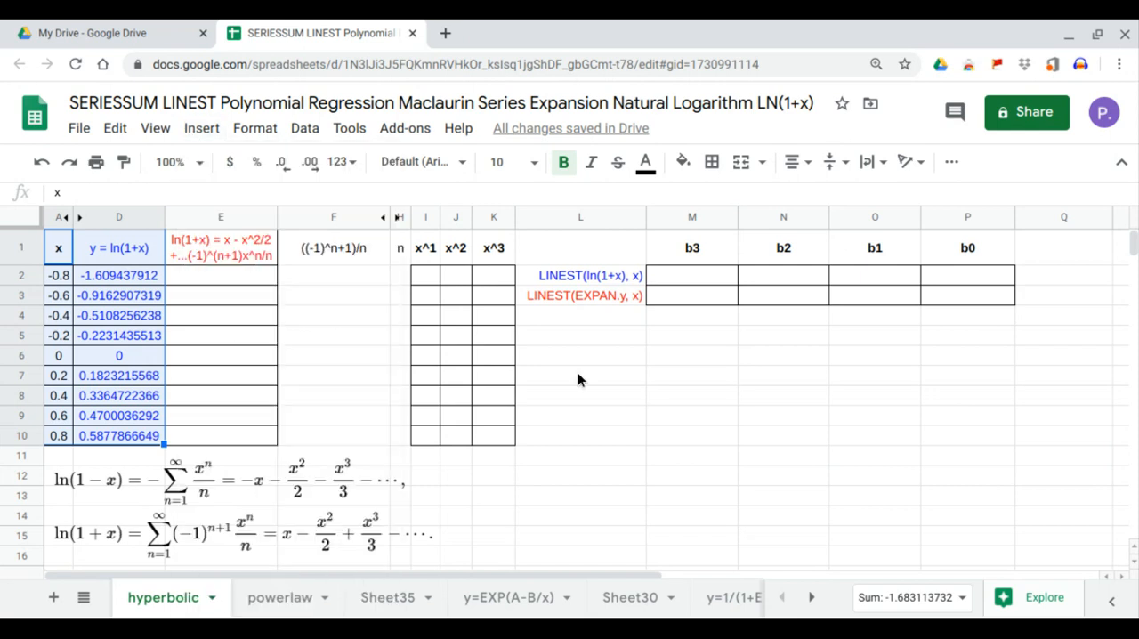
scroll(937, 293, "up", 5)
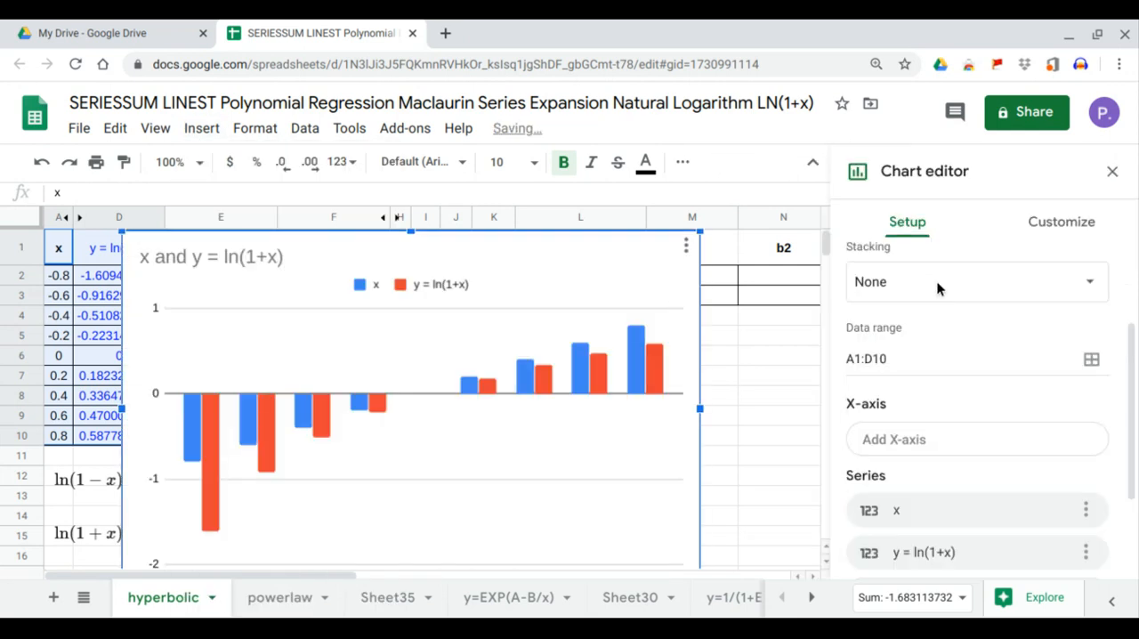
left_click(946, 300)
left_click(925, 516)
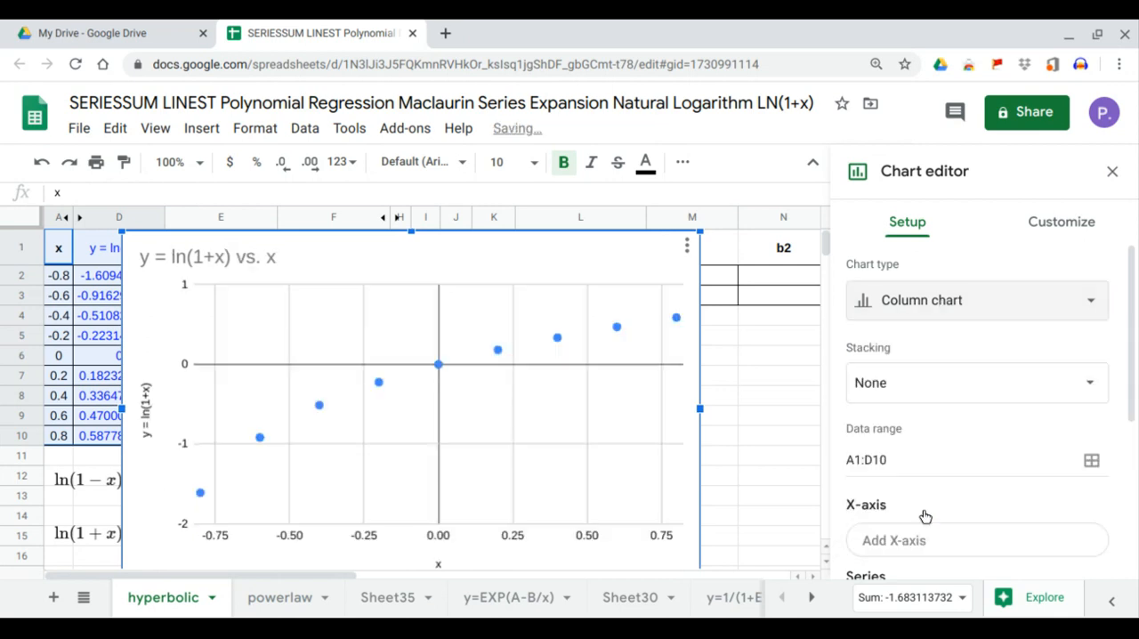
Add a trendline to the y = ln(1+x) series, labelled with its equation and R²
left_click(1044, 239)
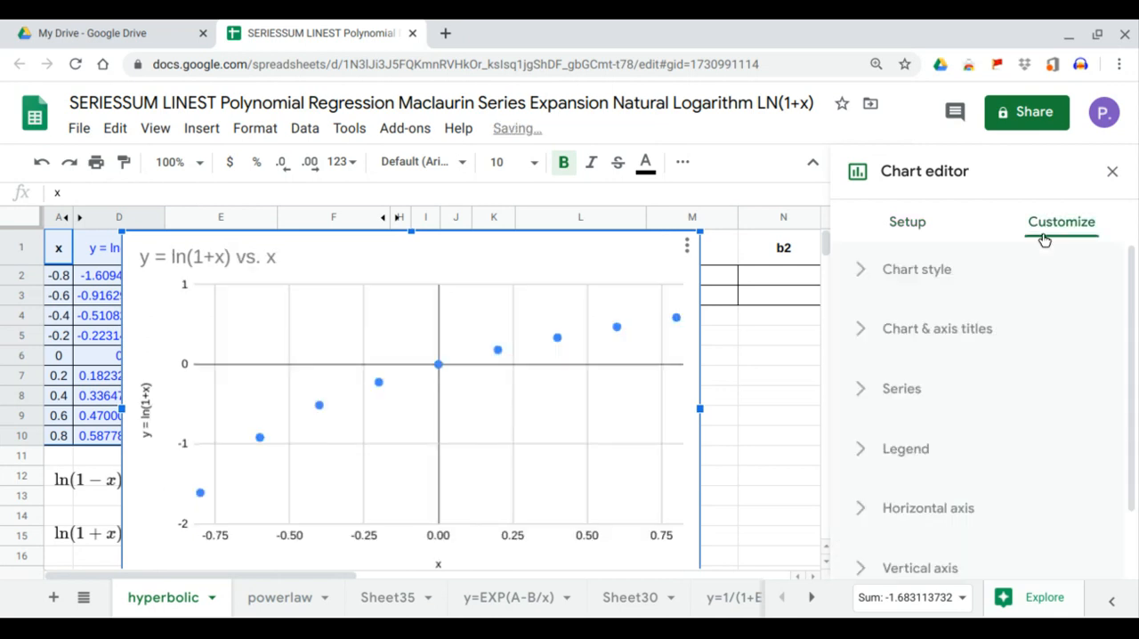
left_click(928, 391)
scroll(934, 392, "down", 5)
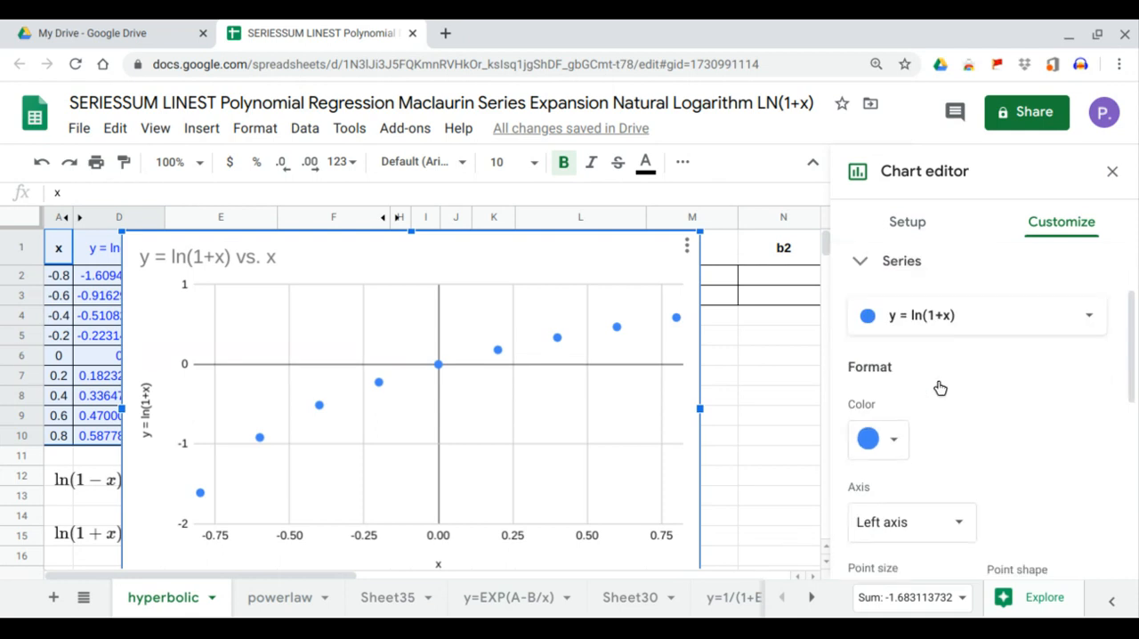
scroll(938, 396, "down", 2)
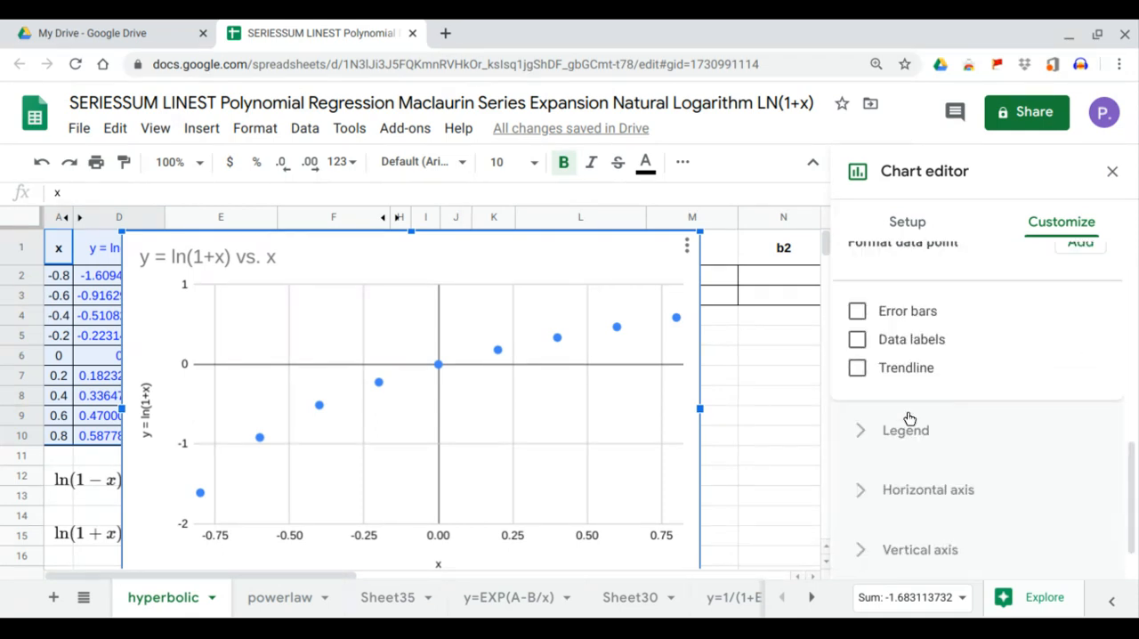
left_click(857, 370)
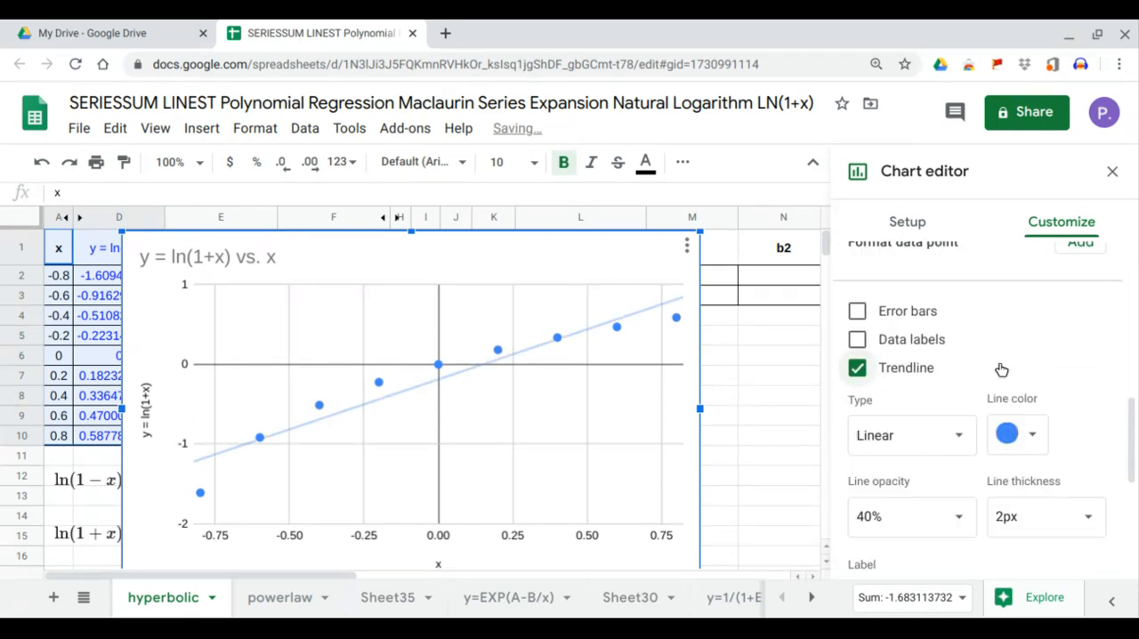
scroll(978, 423, "down", 3)
left_click(981, 477)
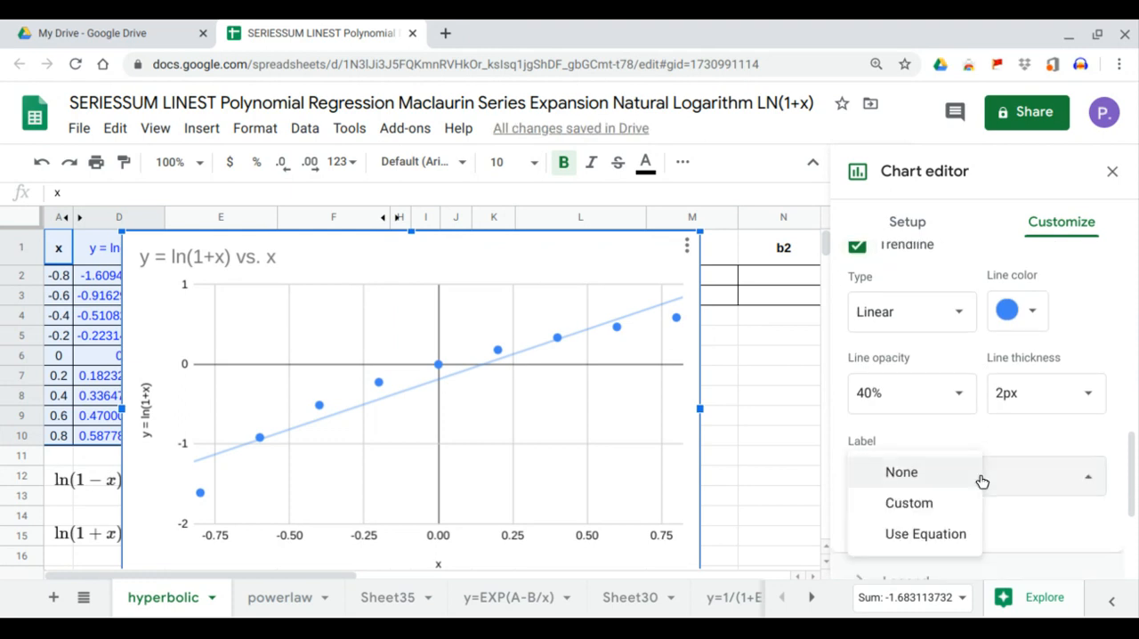
left_click(943, 534)
left_click(878, 525)
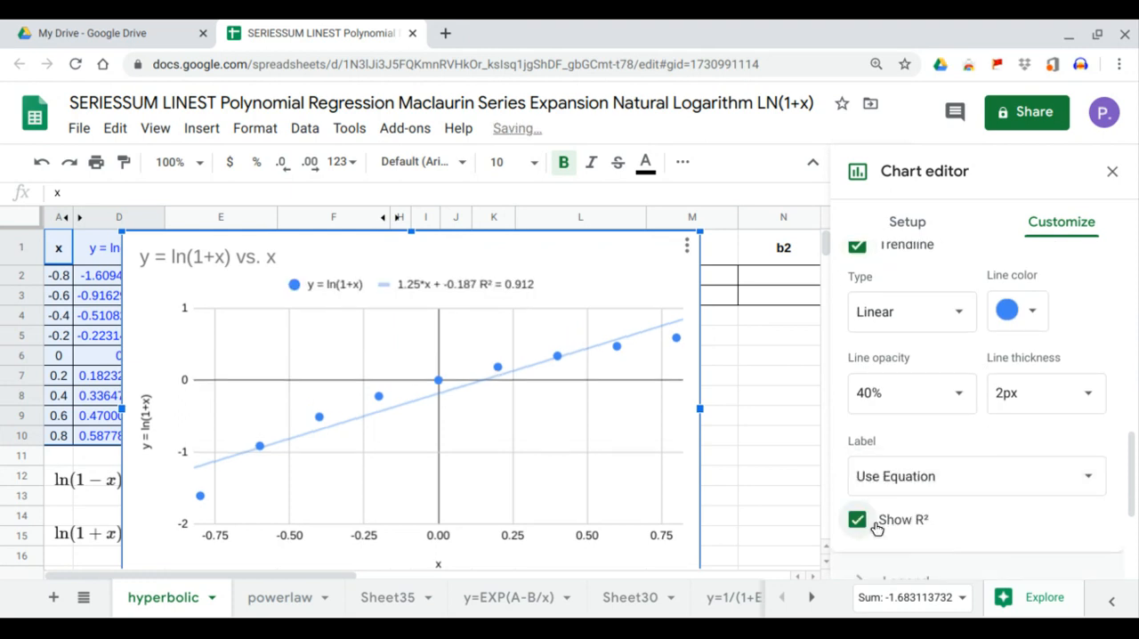
Try the Power Series, Logarithmic and Exponential trendline types on the chart
left_click(953, 312)
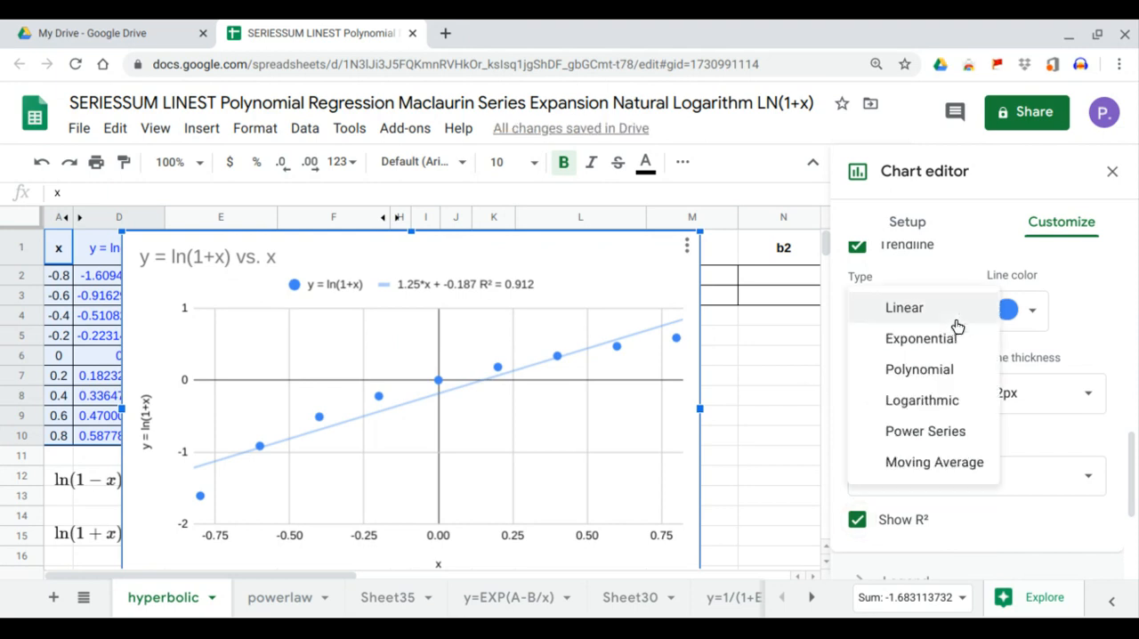
left_click(925, 431)
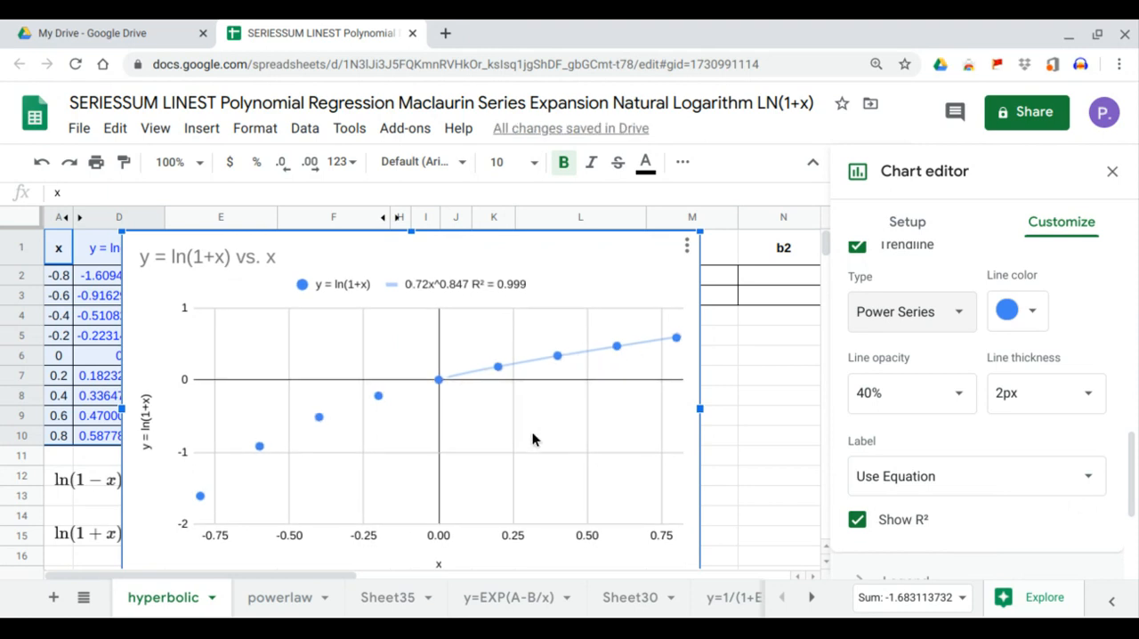
left_click(953, 316)
left_click(948, 283)
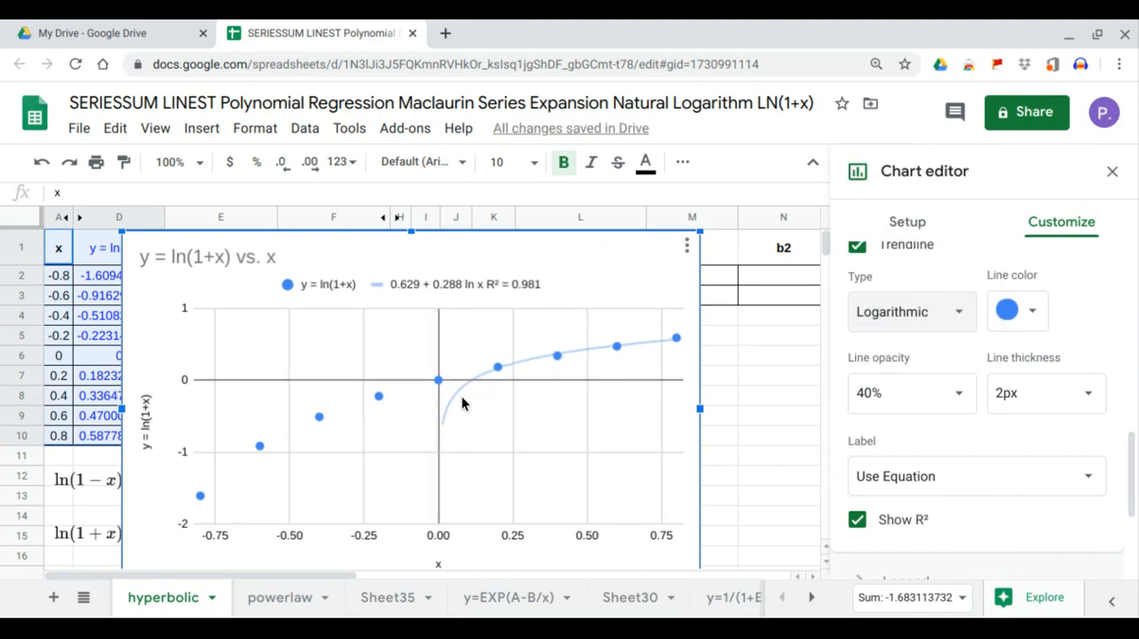
left_click(953, 312)
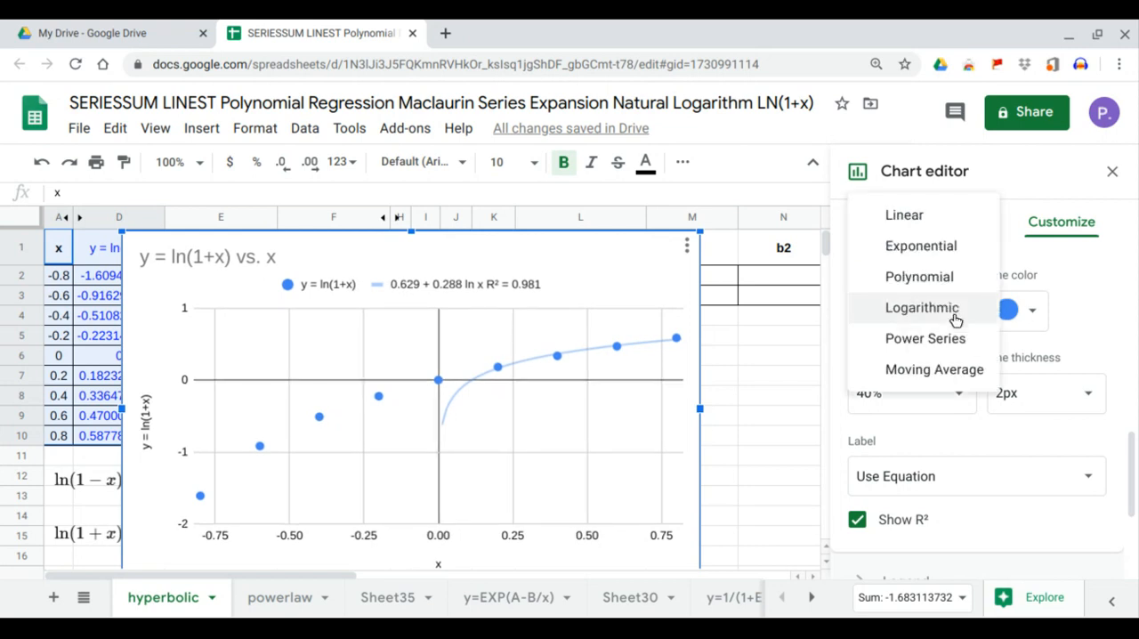
left_click(954, 250)
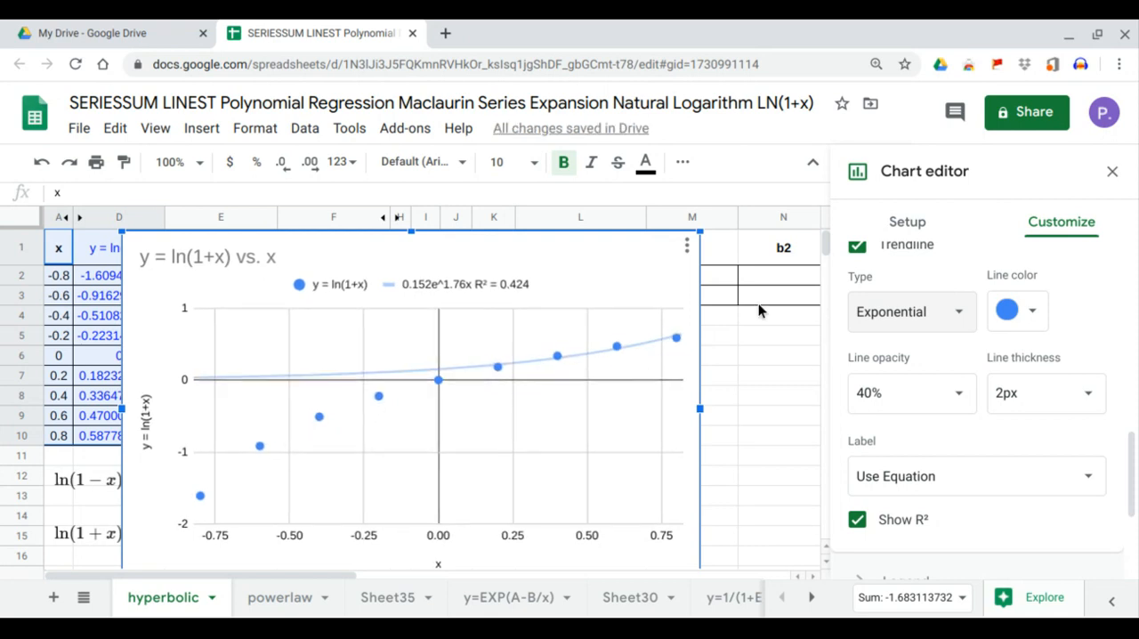
Set the trendline type to Polynomial with degree 3 and close the chart editor
left_click(905, 308)
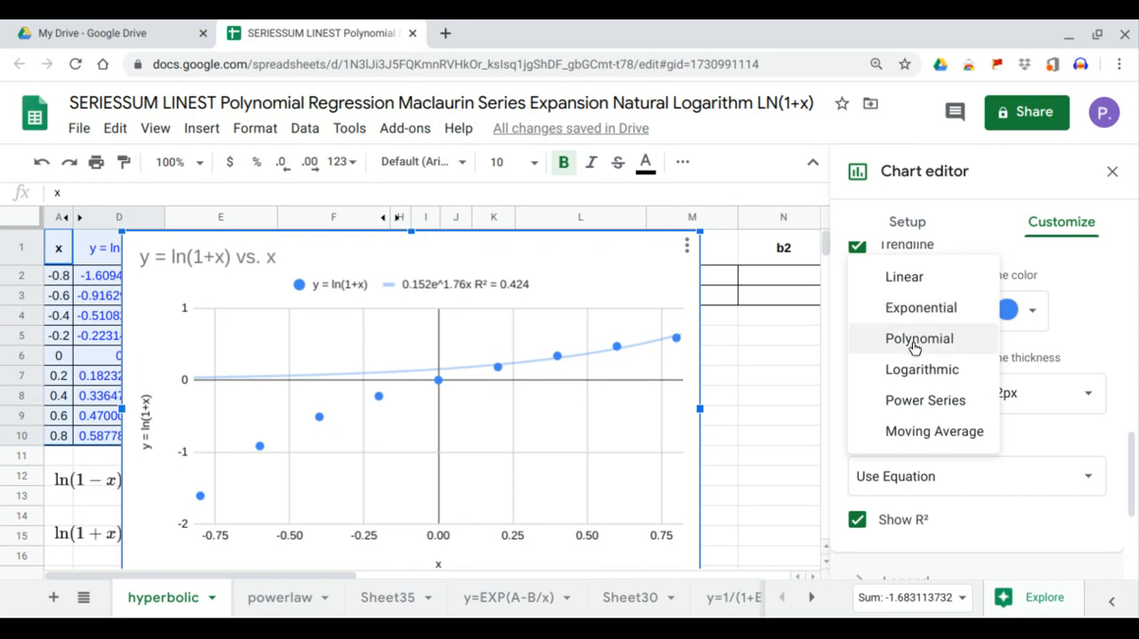
left_click(914, 345)
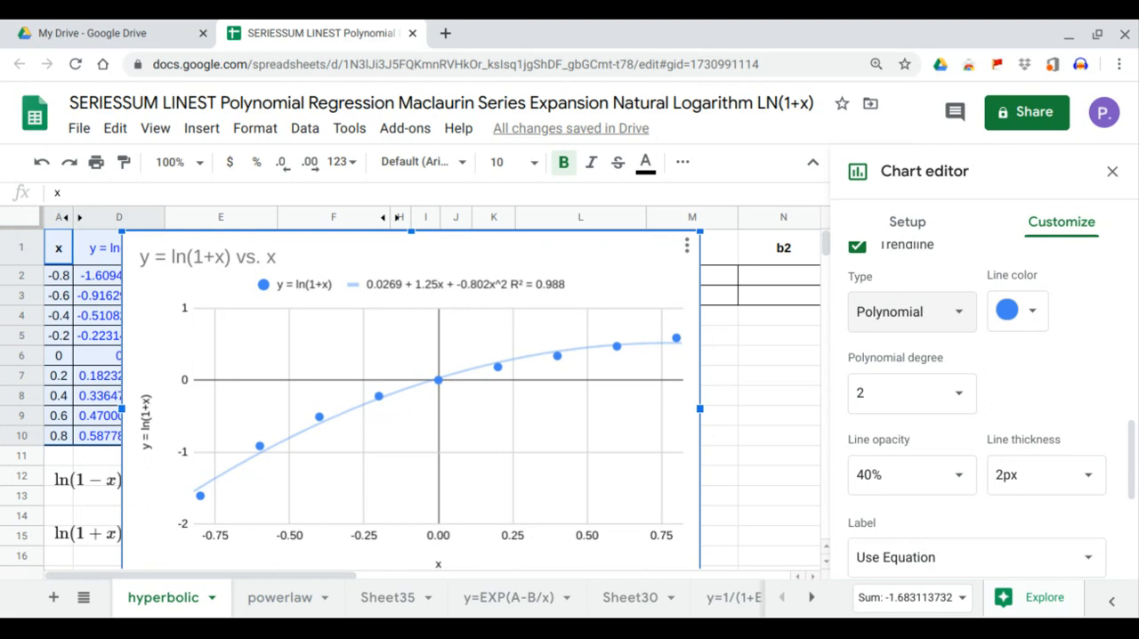
left_click(956, 394)
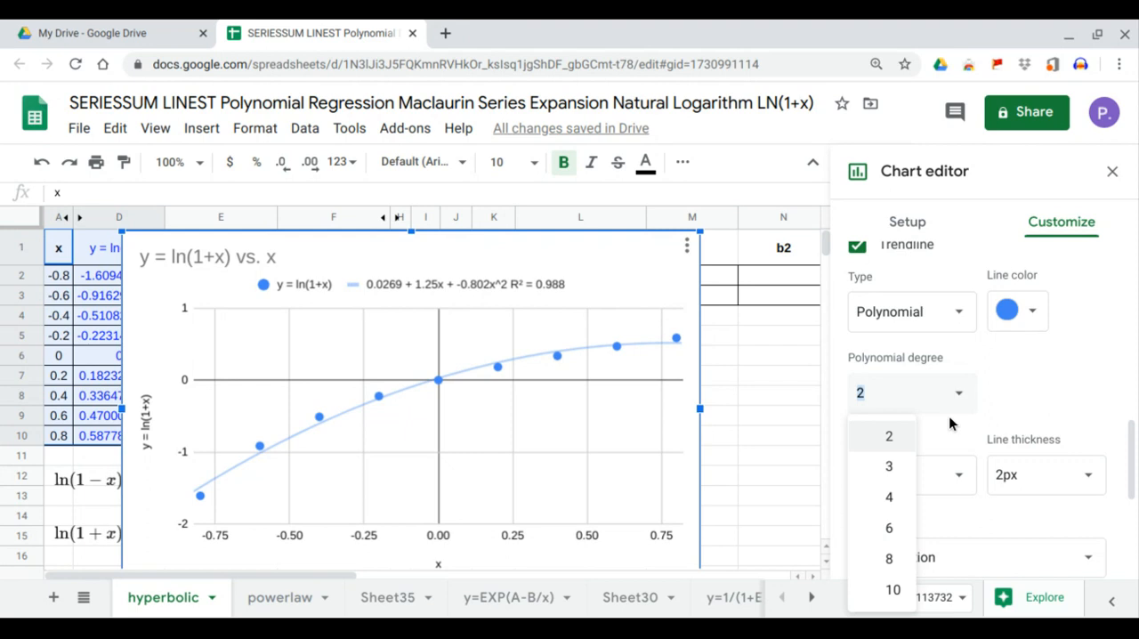
left_click(889, 467)
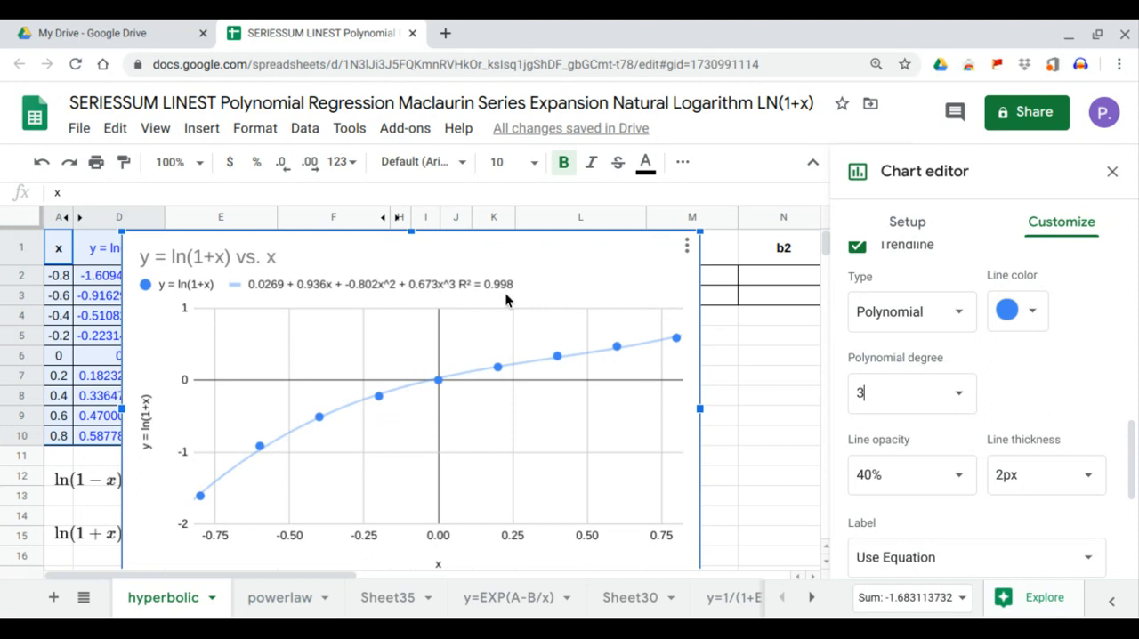
left_click(1112, 172)
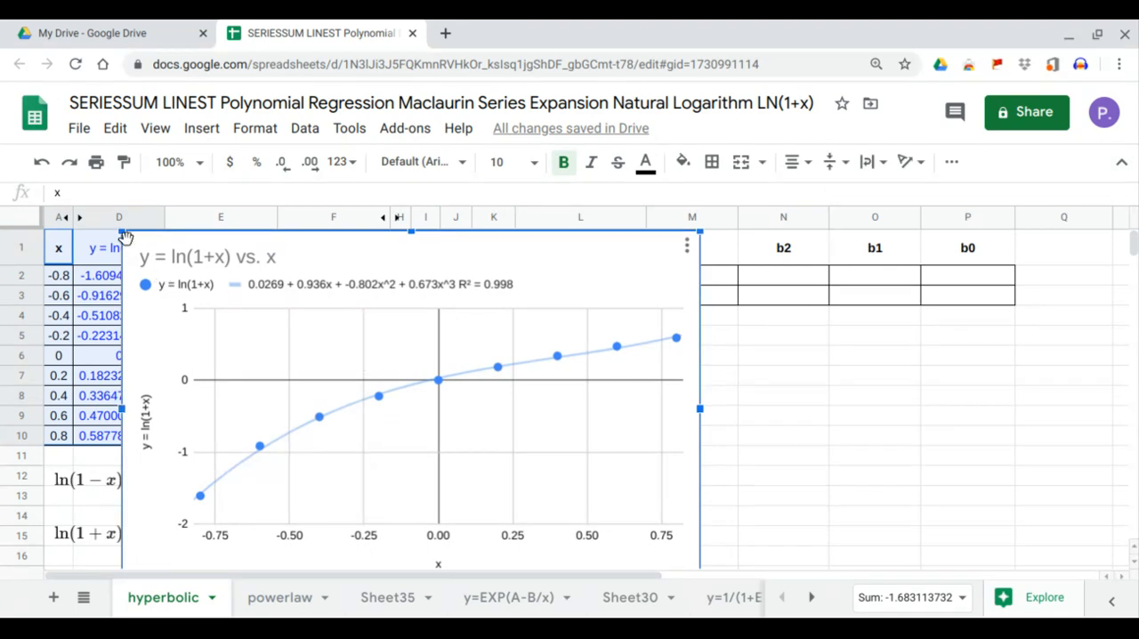
Shrink the chart, place it below the LINEST table and widen it so the full trendline equation fits
left_click_drag(122, 233, 319, 374)
left_click_drag(454, 395, 659, 361)
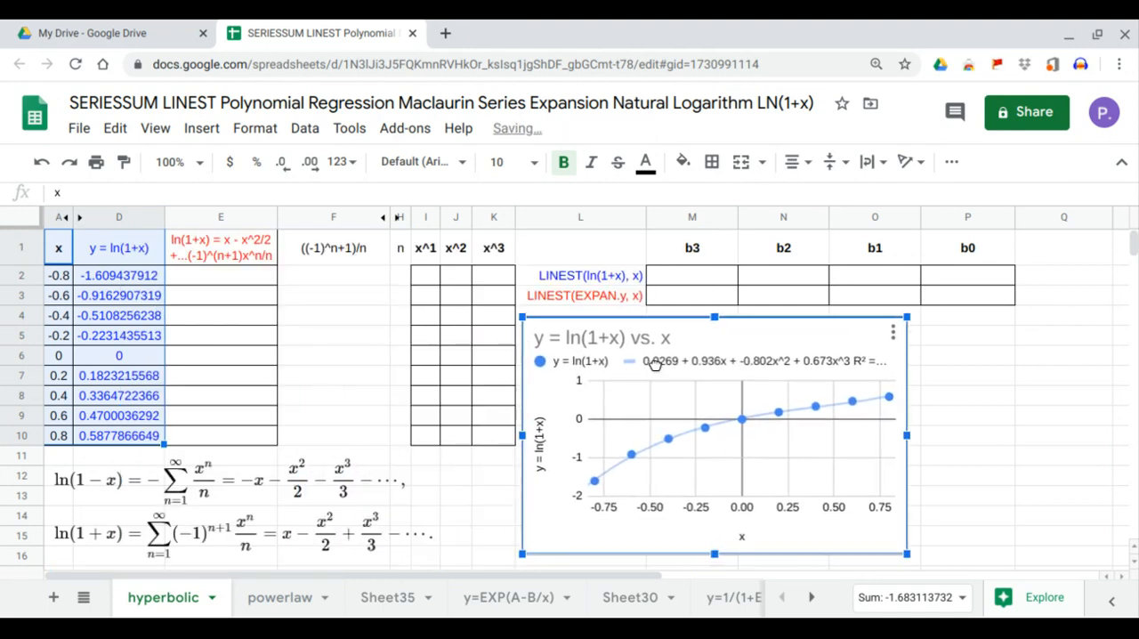
left_click_drag(906, 436, 1098, 434)
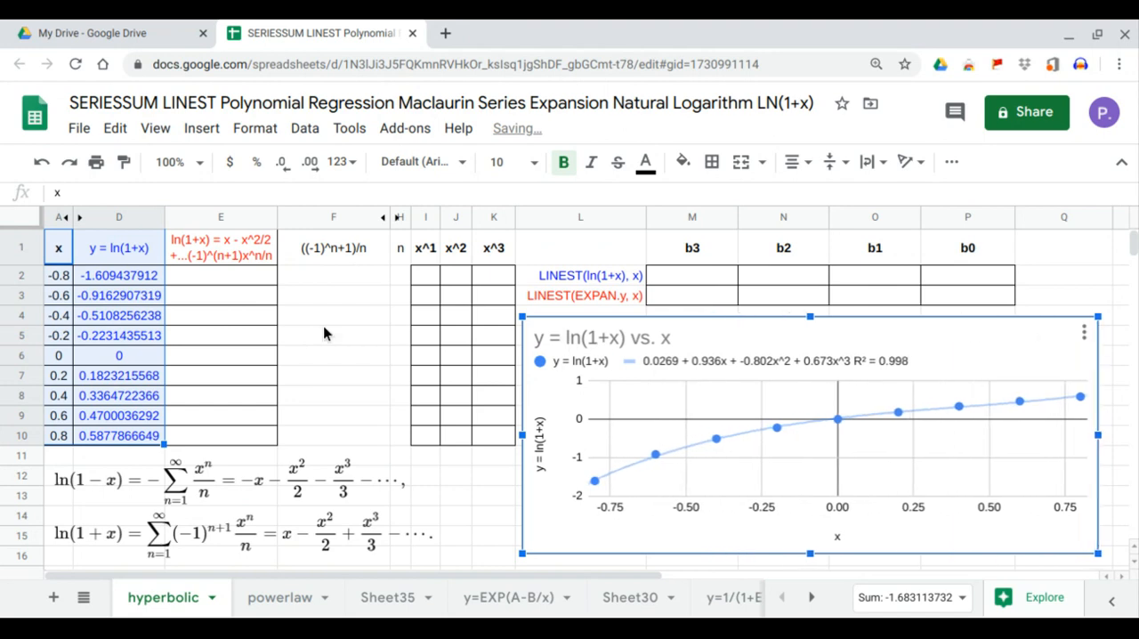
Fill the n column, cells H2:H10, with the whole numbers 1 to 9
left_click(171, 534)
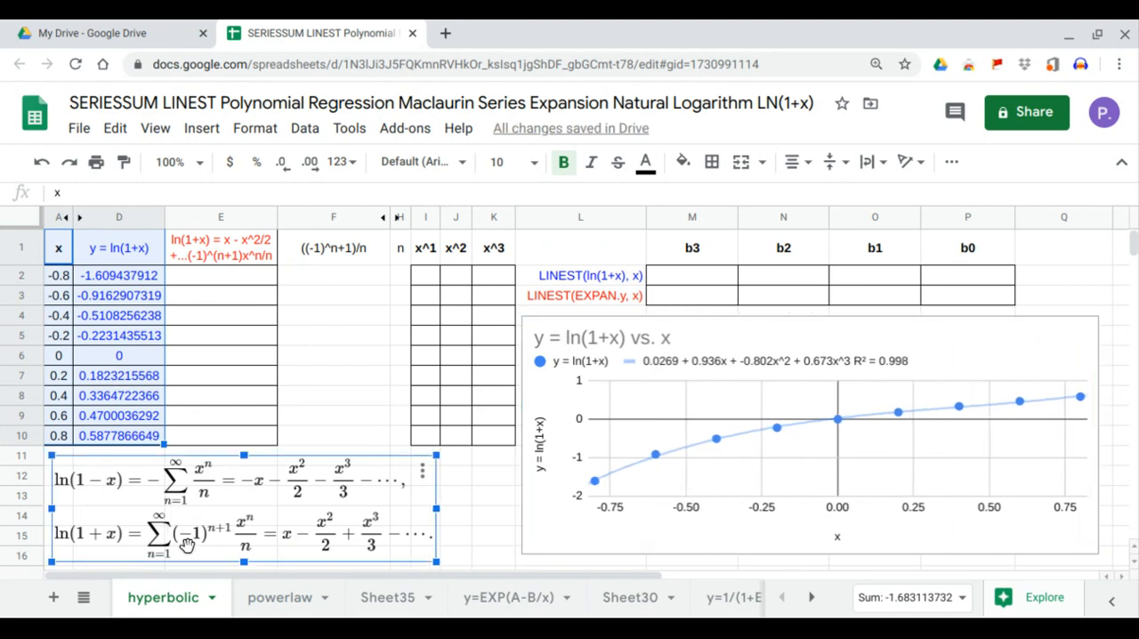
left_click(401, 277)
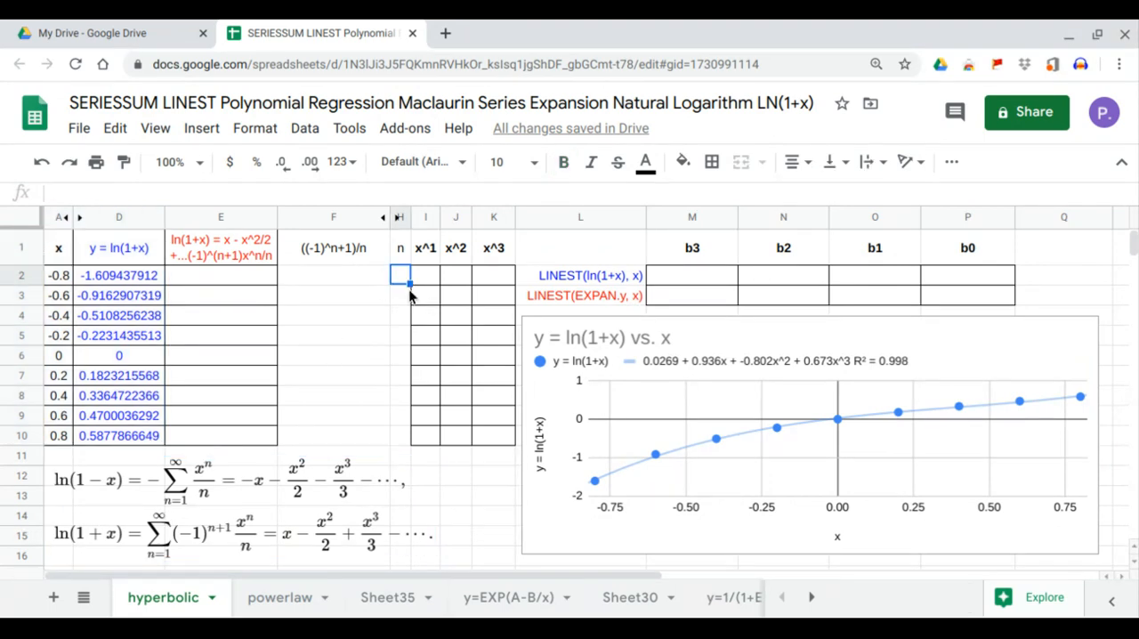
type("1")
key("Return")
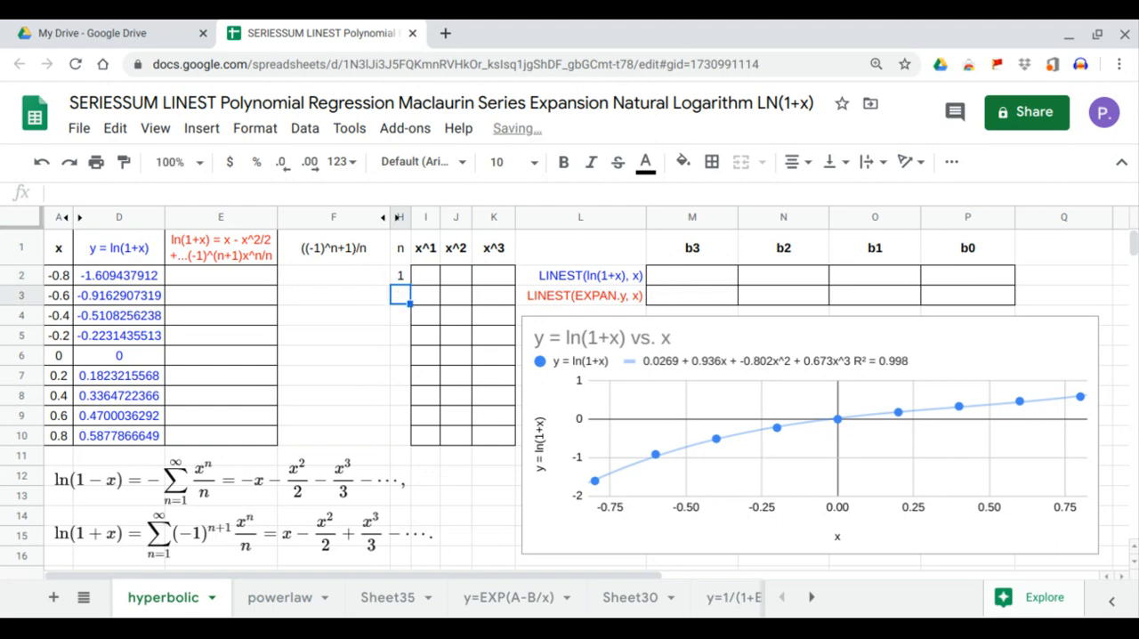
type("2")
key("Return")
type("3")
key("Return")
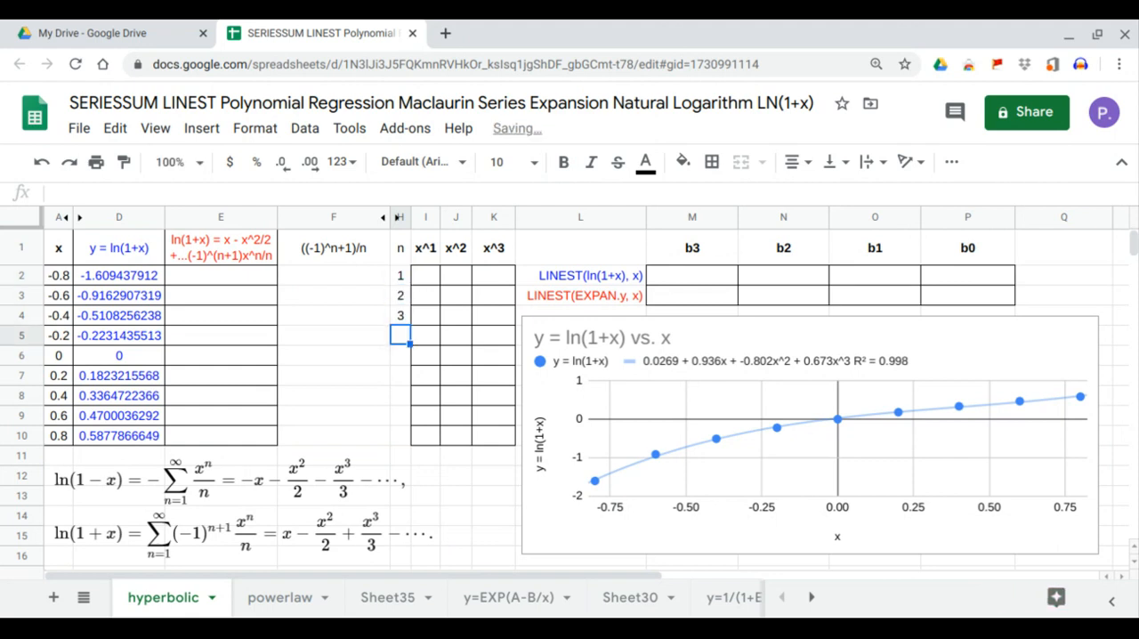
left_click_drag(401, 278, 404, 441)
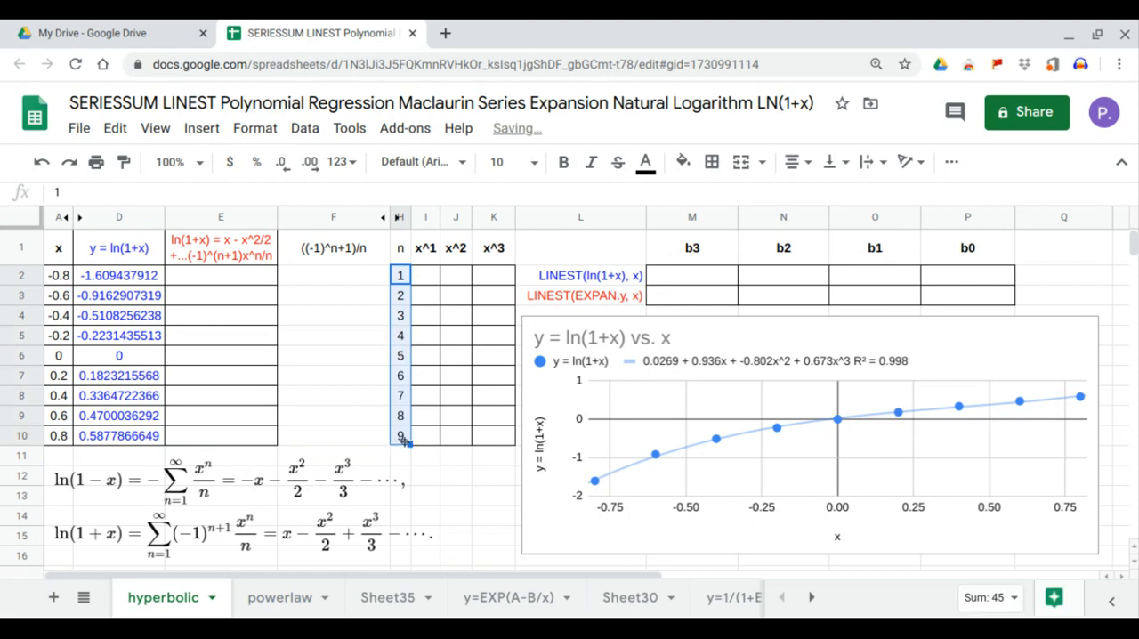
Enter =ARRAYFORMULA((-1)^(H2:H10+1)) in F2 to generate the alternating signs for the series coefficients
left_click(344, 272)
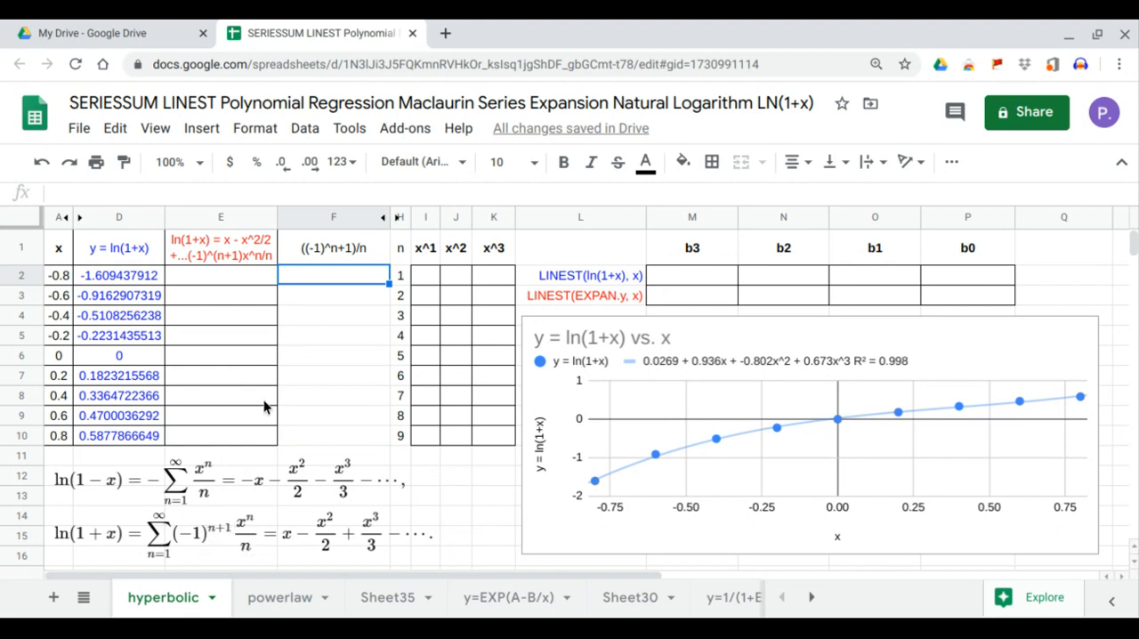
type("=arr")
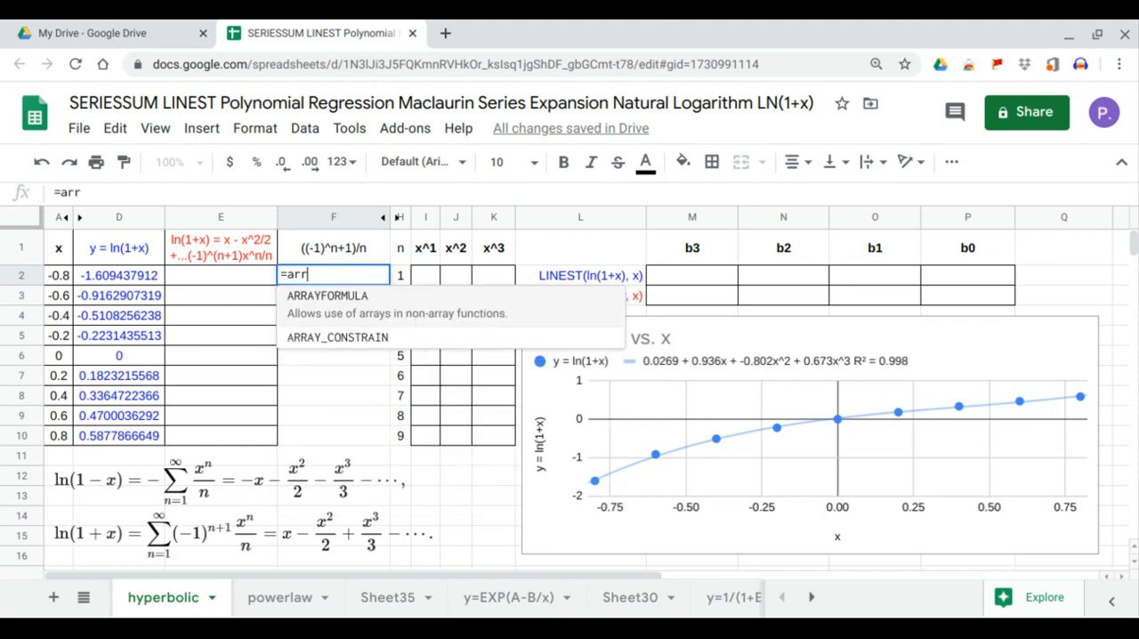
key("Tab")
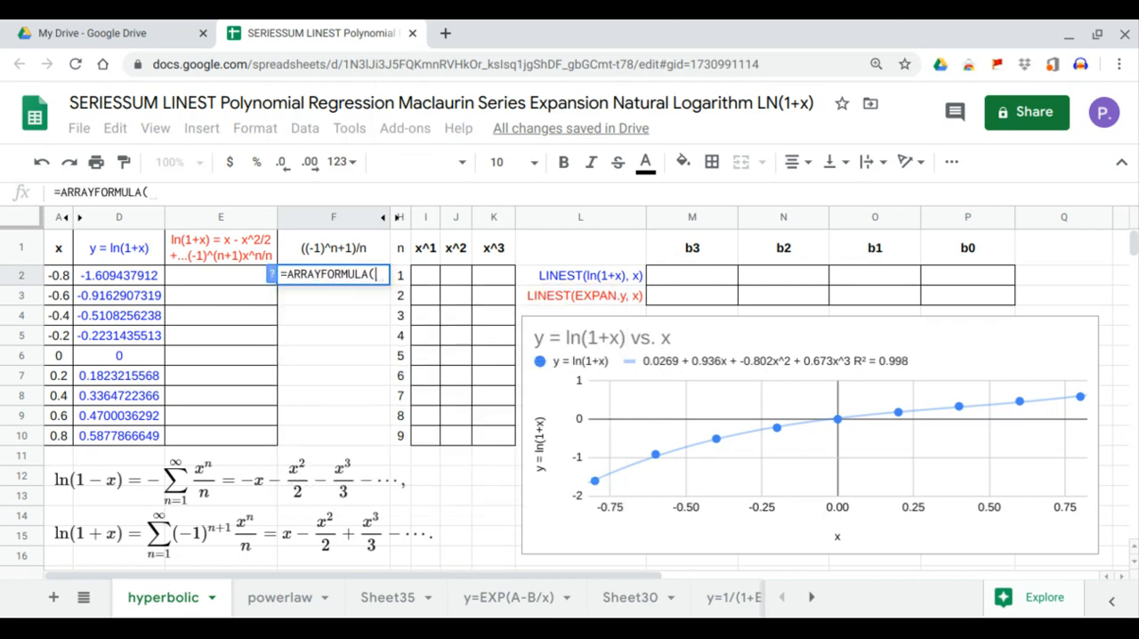
type("(-1)^")
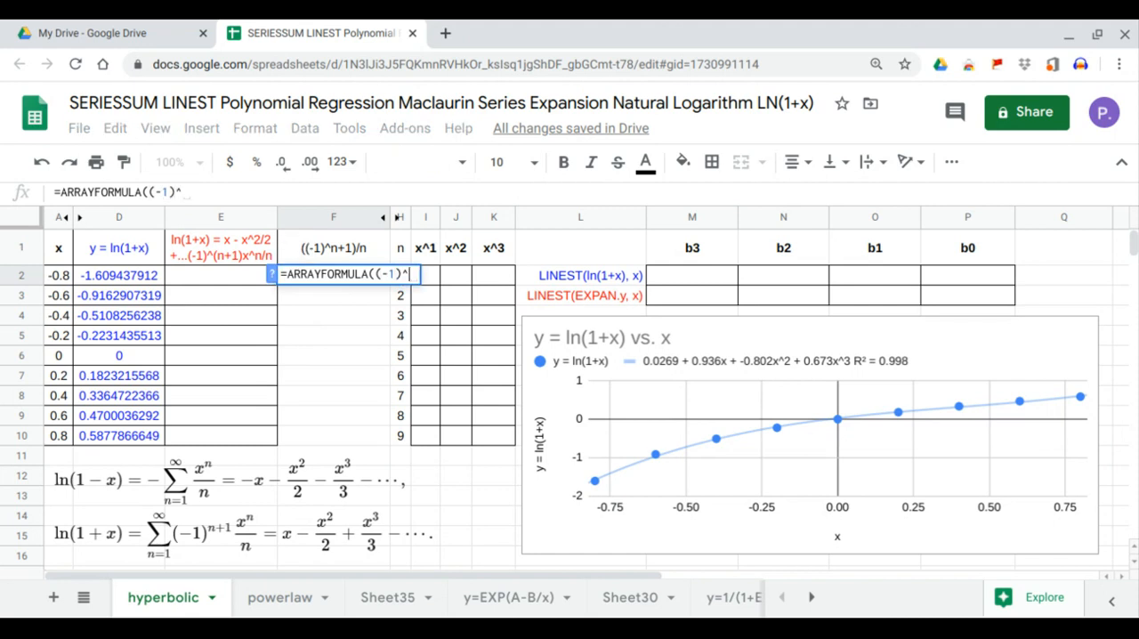
type("(")
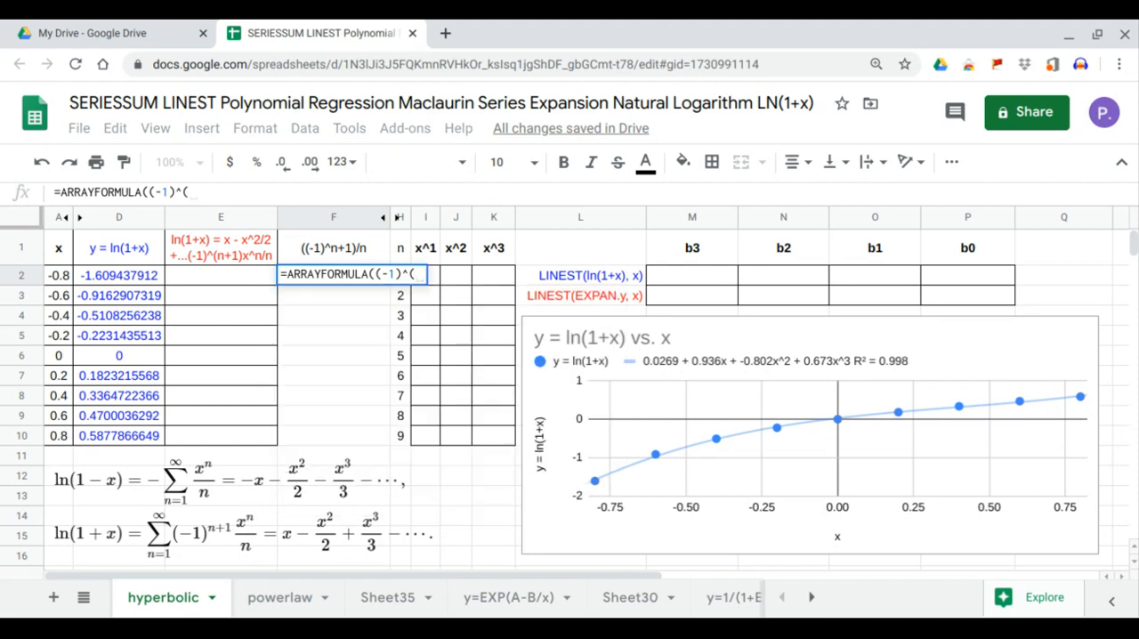
left_click_drag(406, 436, 400, 274)
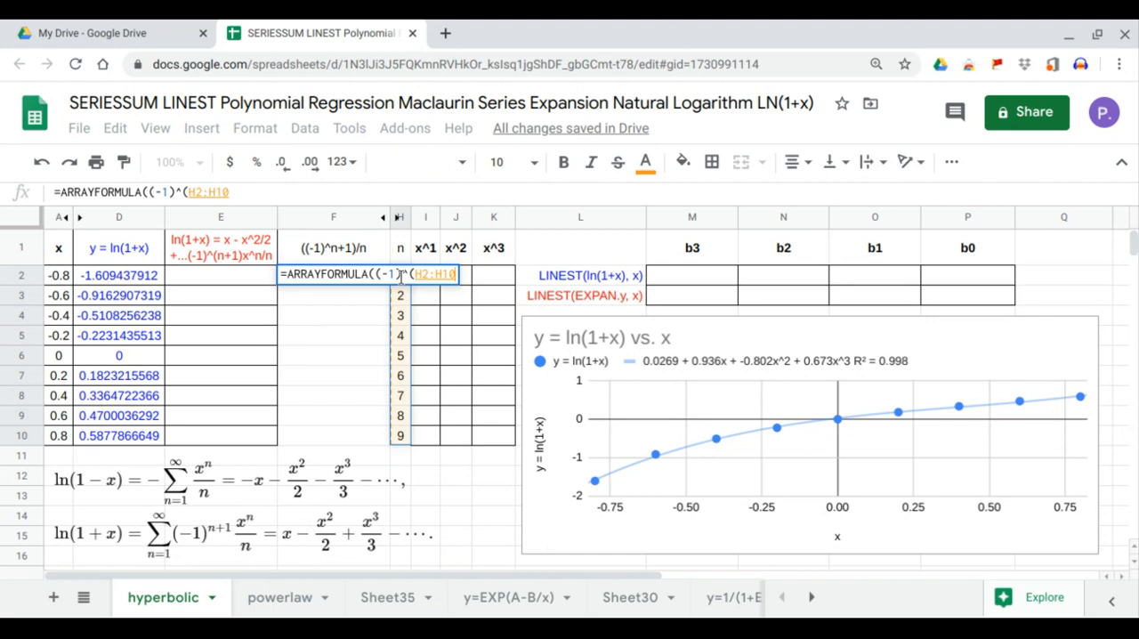
type("+1")
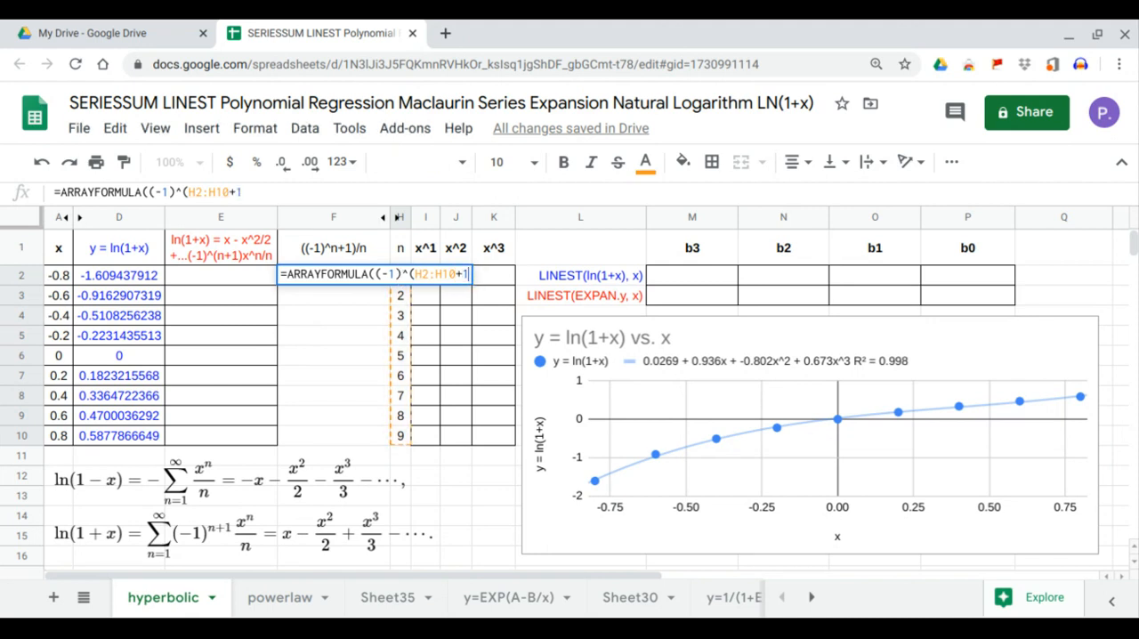
type("))")
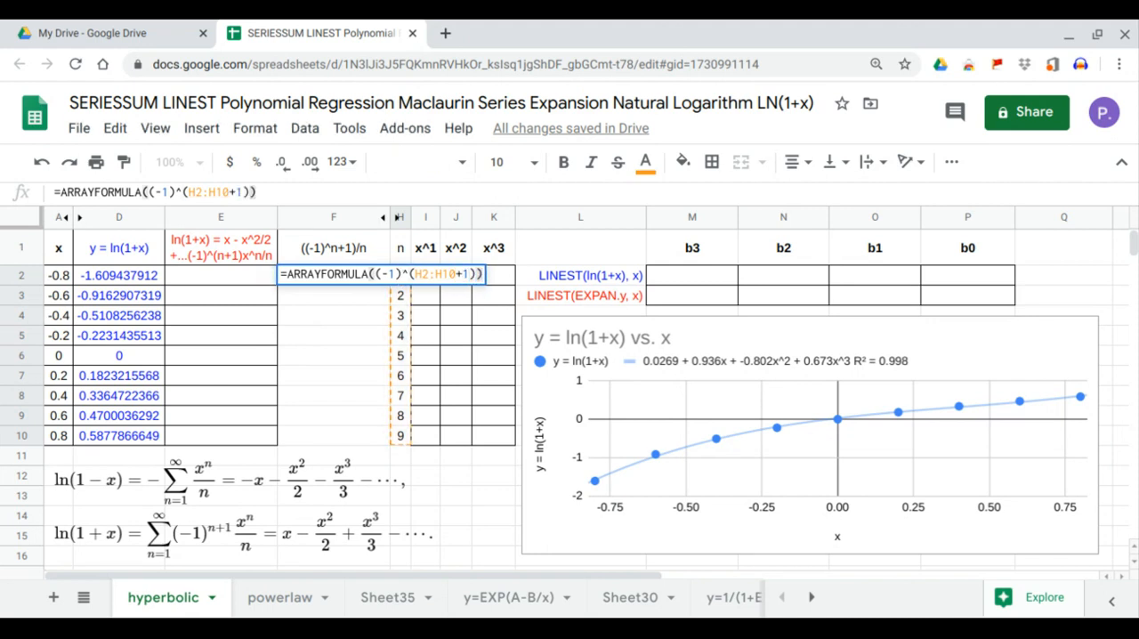
key("Return")
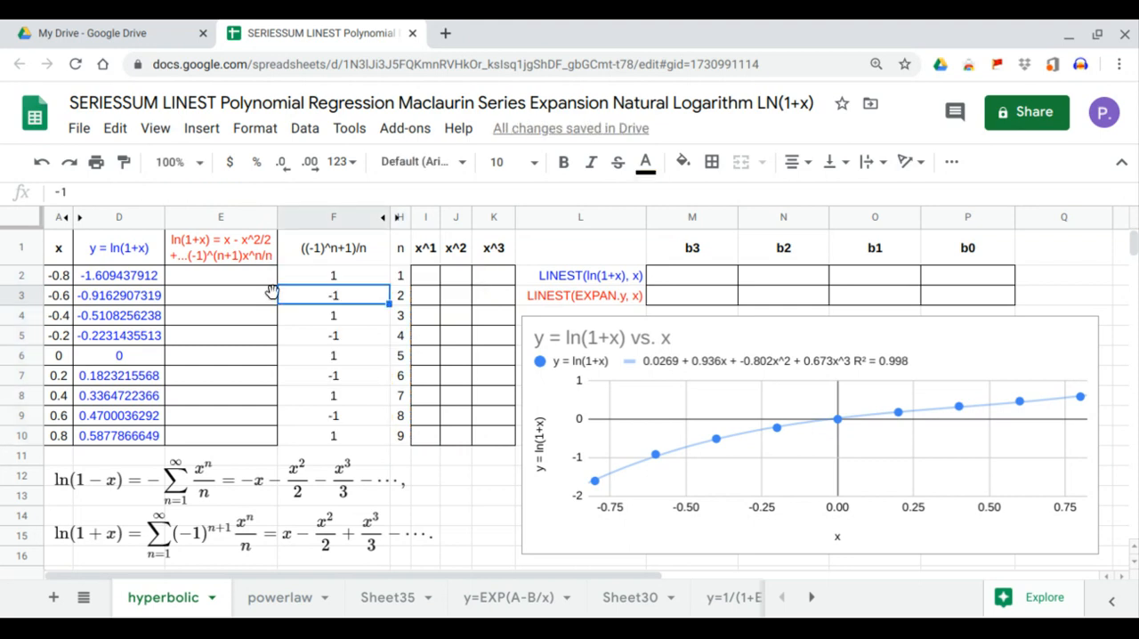
Divide the sign term in F2 by n, making the formula =ARRAYFORMULA((-1)^(H2:H10+1)/H2:H10)
left_click(328, 279)
left_click(339, 302)
left_click(340, 318)
left_click(339, 338)
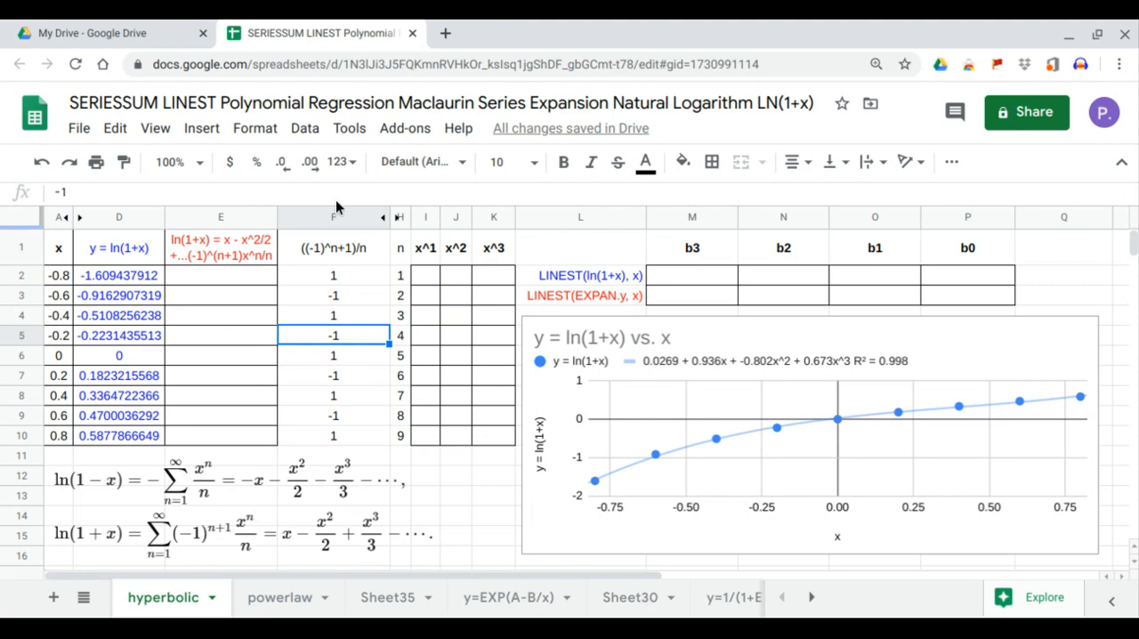
left_click(331, 276)
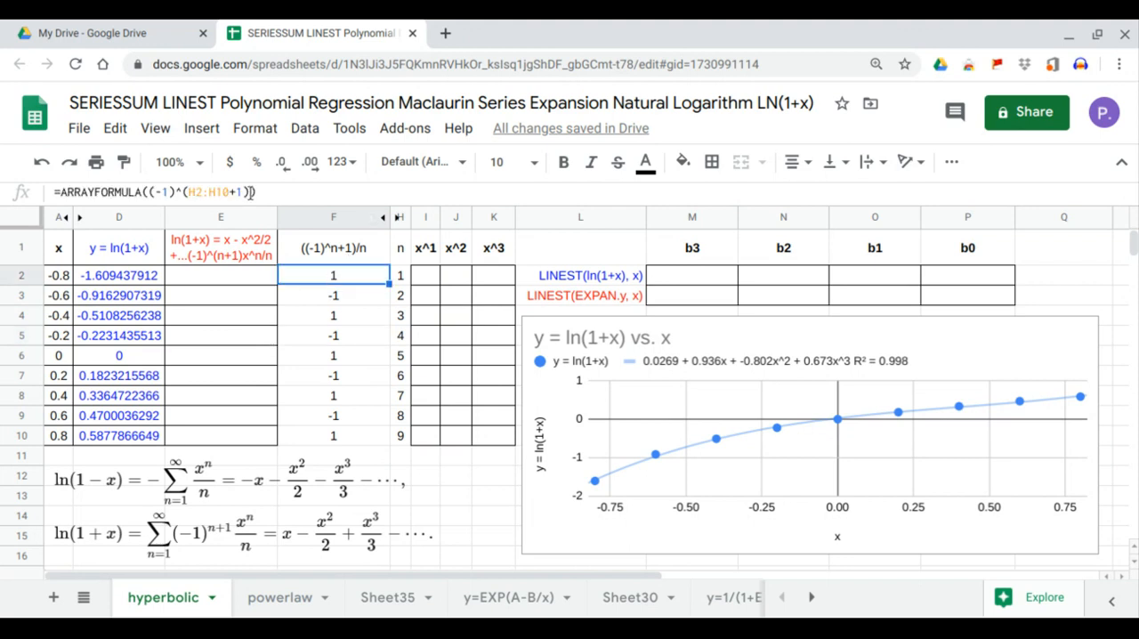
left_click(249, 192)
type("/")
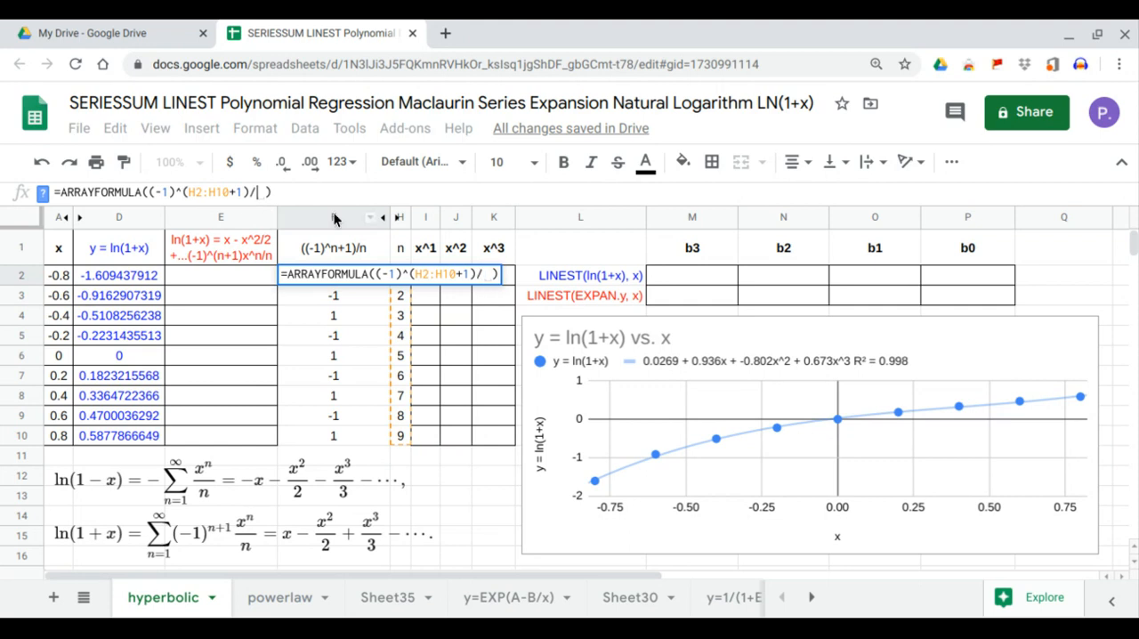
left_click_drag(398, 442, 408, 275)
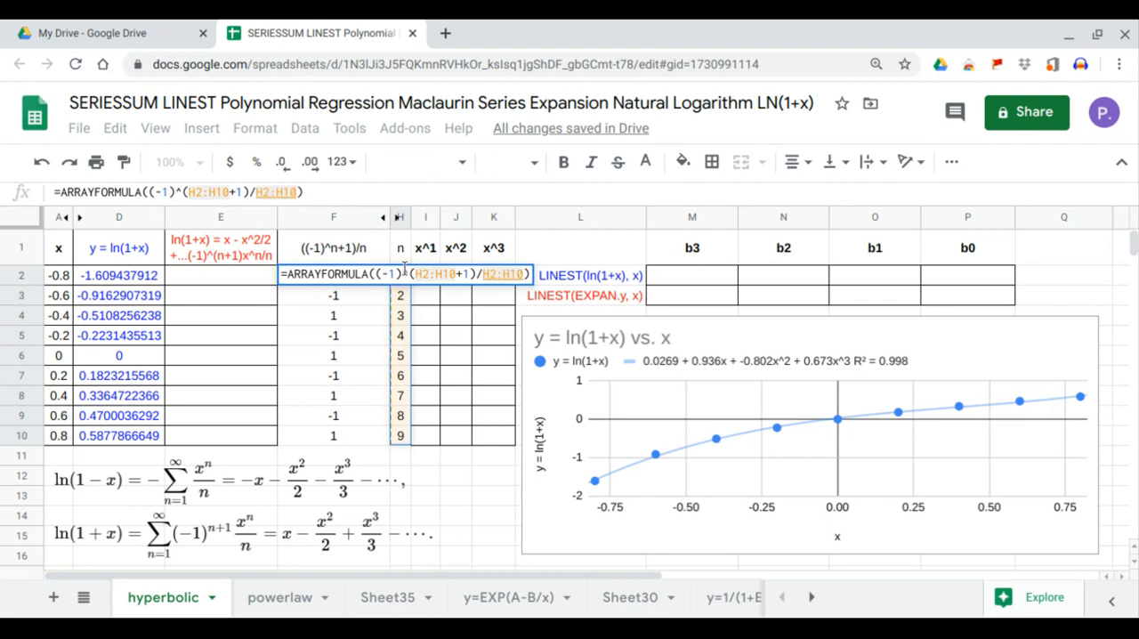
key("Return")
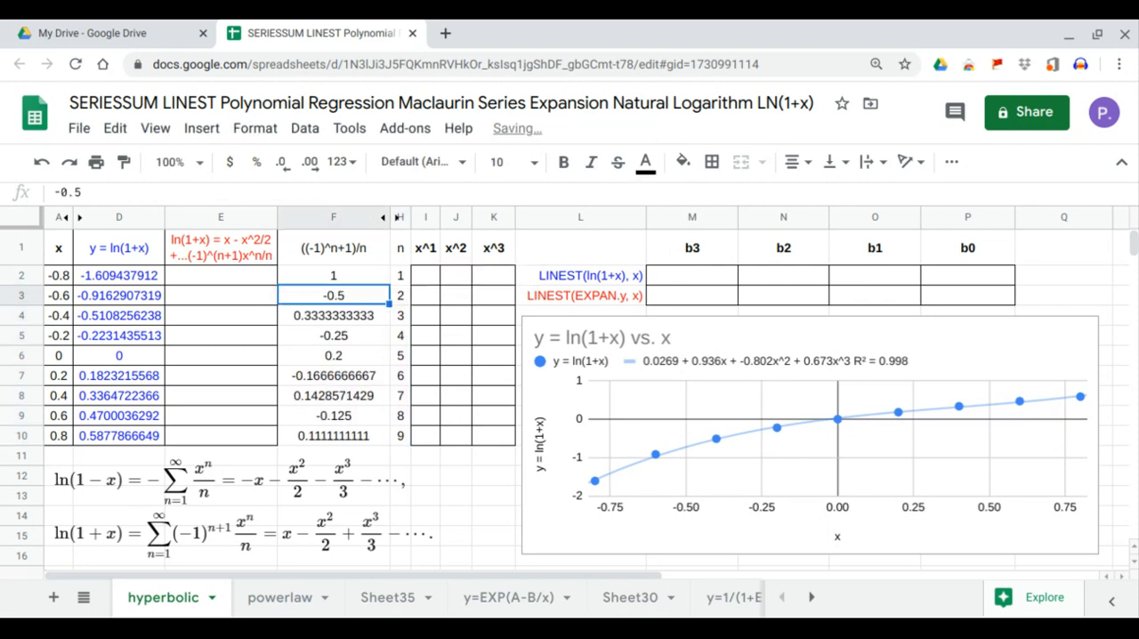
Compute the series expansion of ln(1+x) in E2 with =ARRAYFORMULA(SERIESSUM(A2:A10,1,1,F2:F10))
left_click(252, 278)
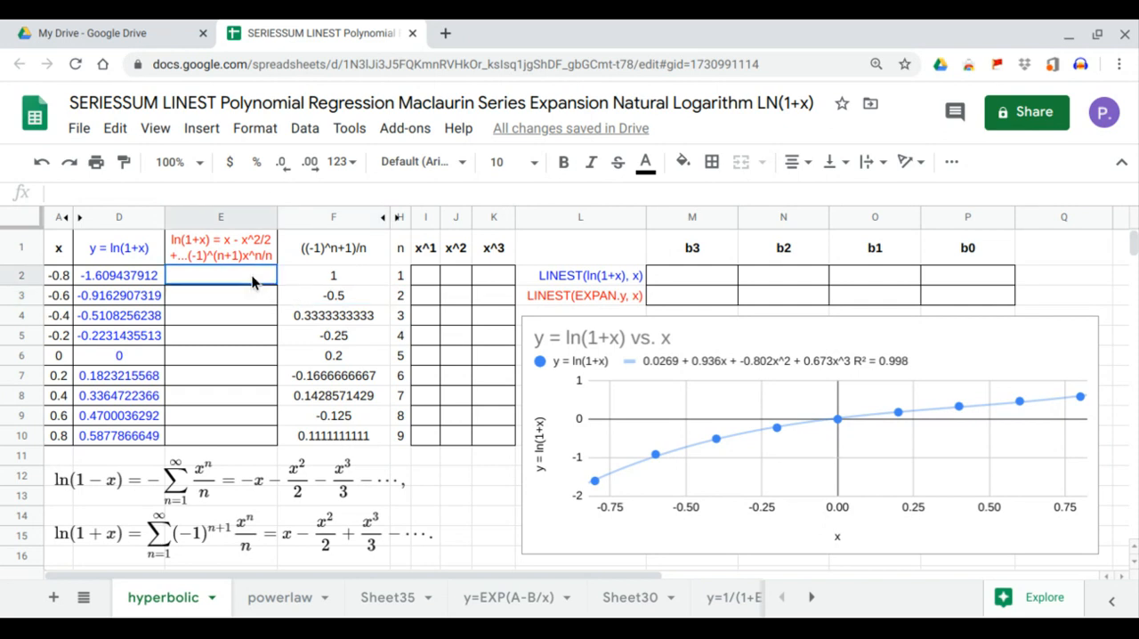
type("=")
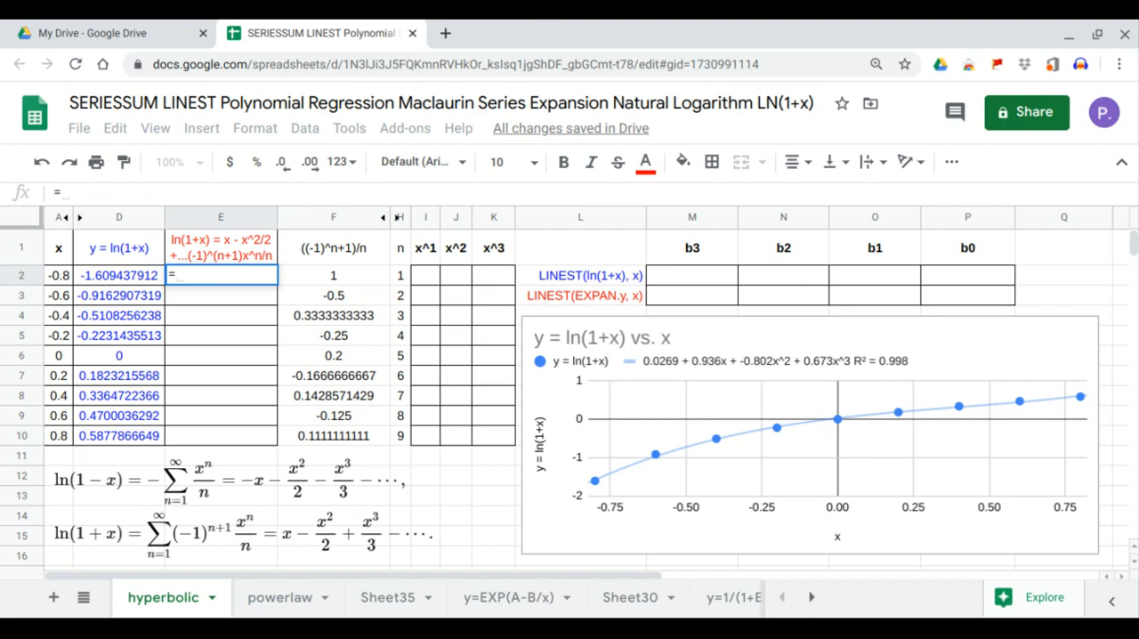
type("arr")
key("Tab")
type("se")
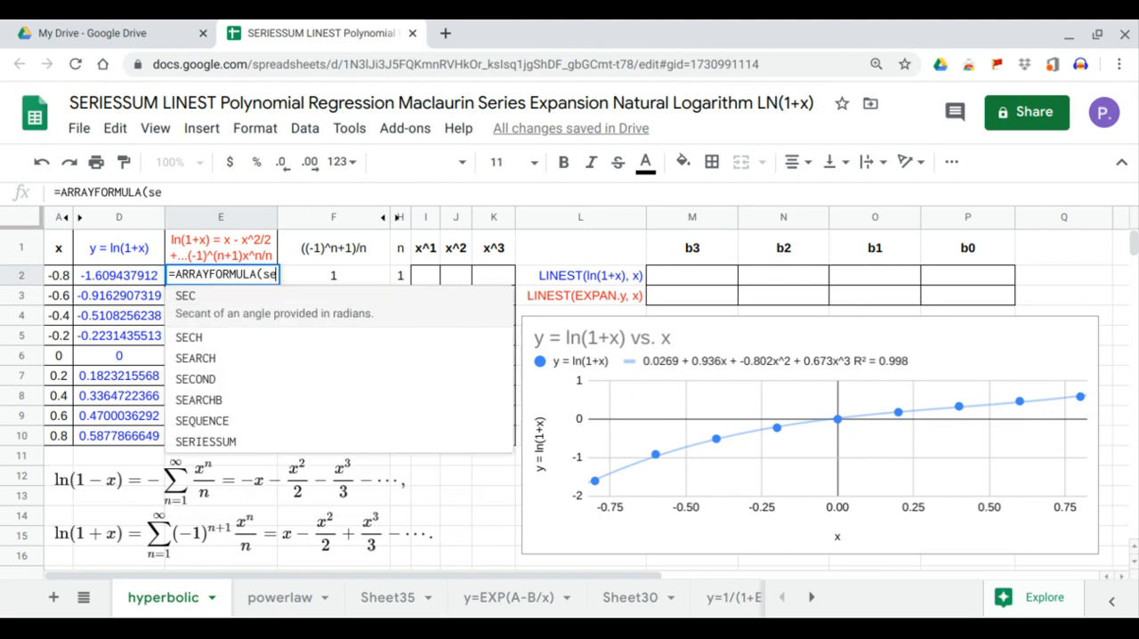
type("r")
key("Tab")
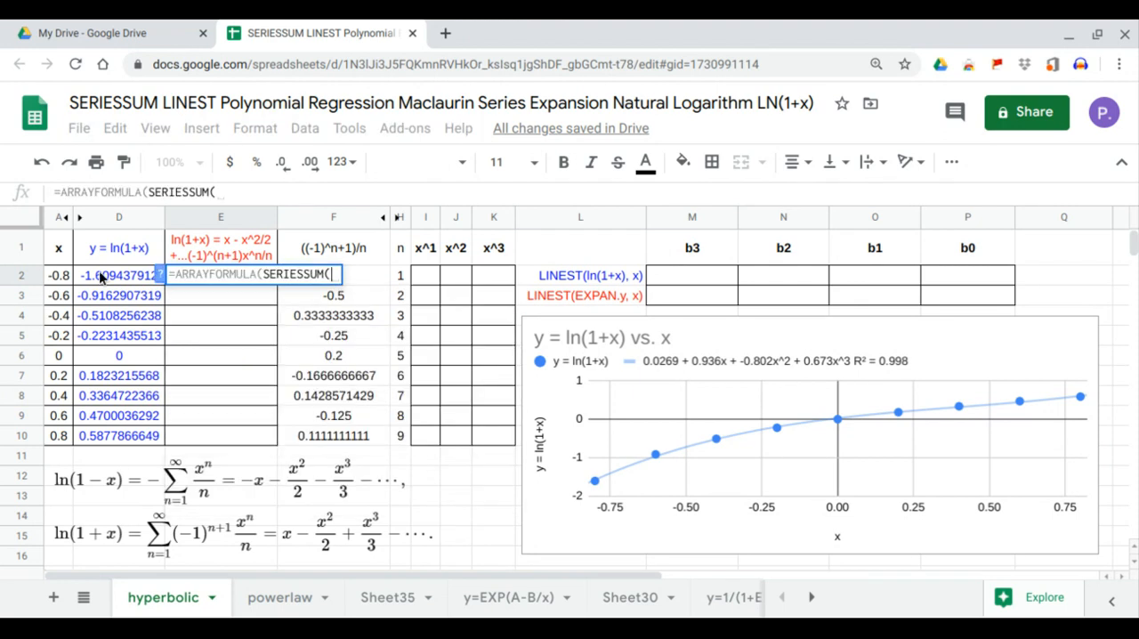
left_click_drag(57, 278, 56, 436)
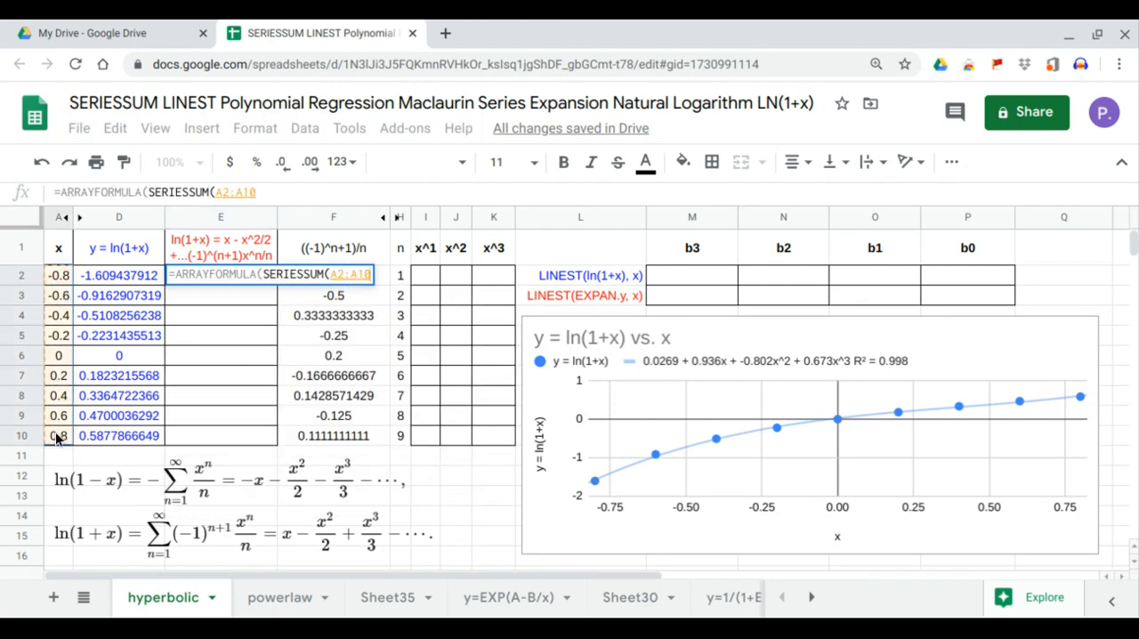
type(",")
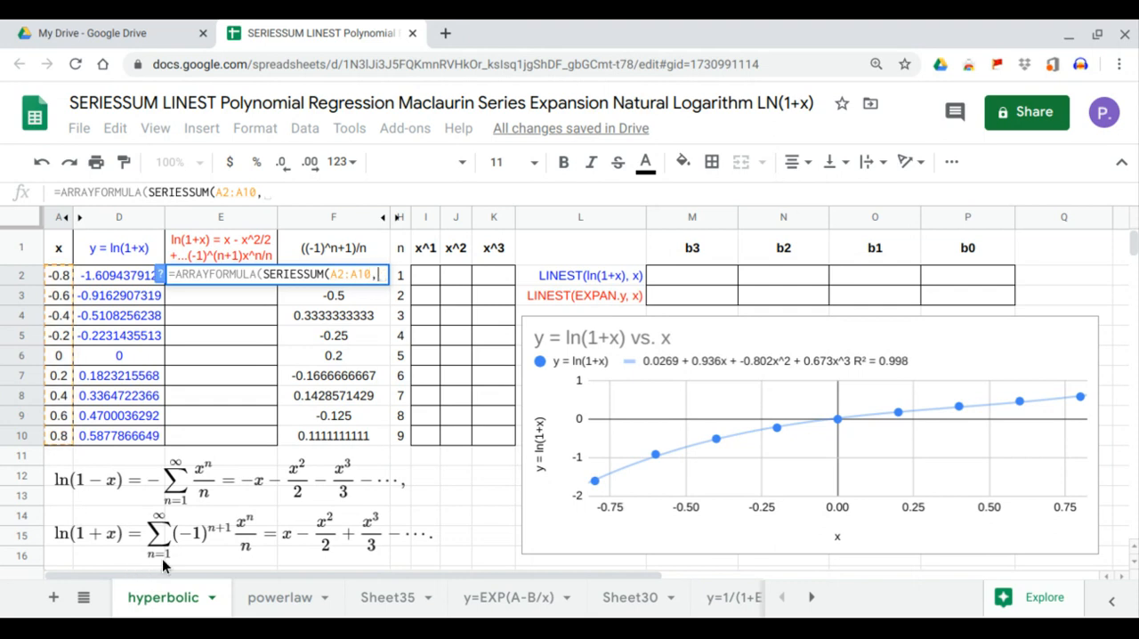
type("1,")
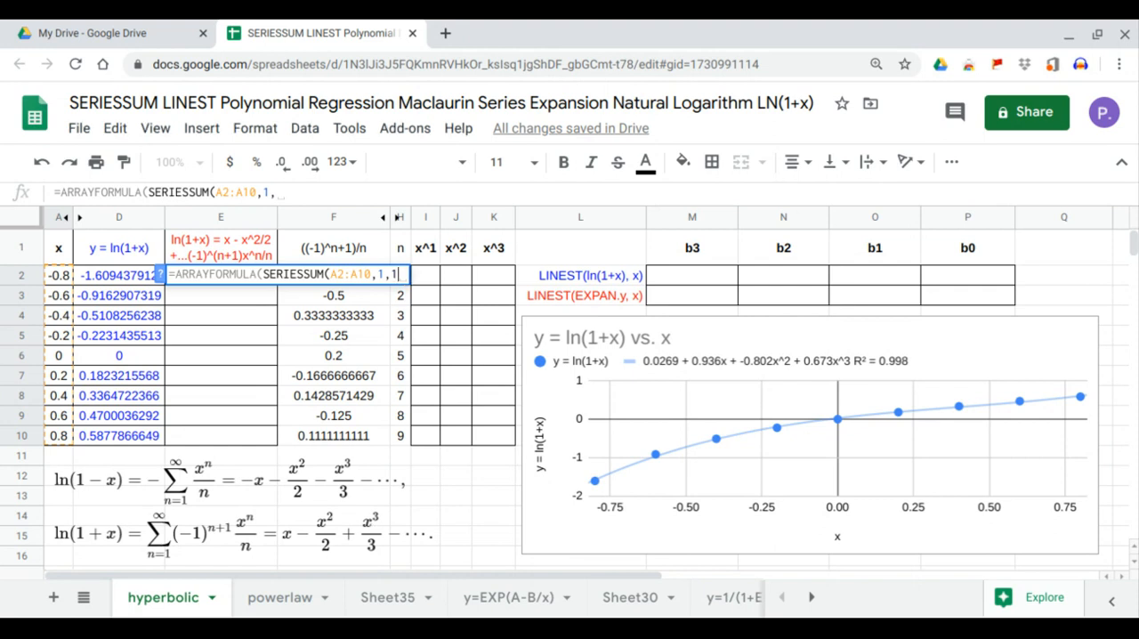
type("1,")
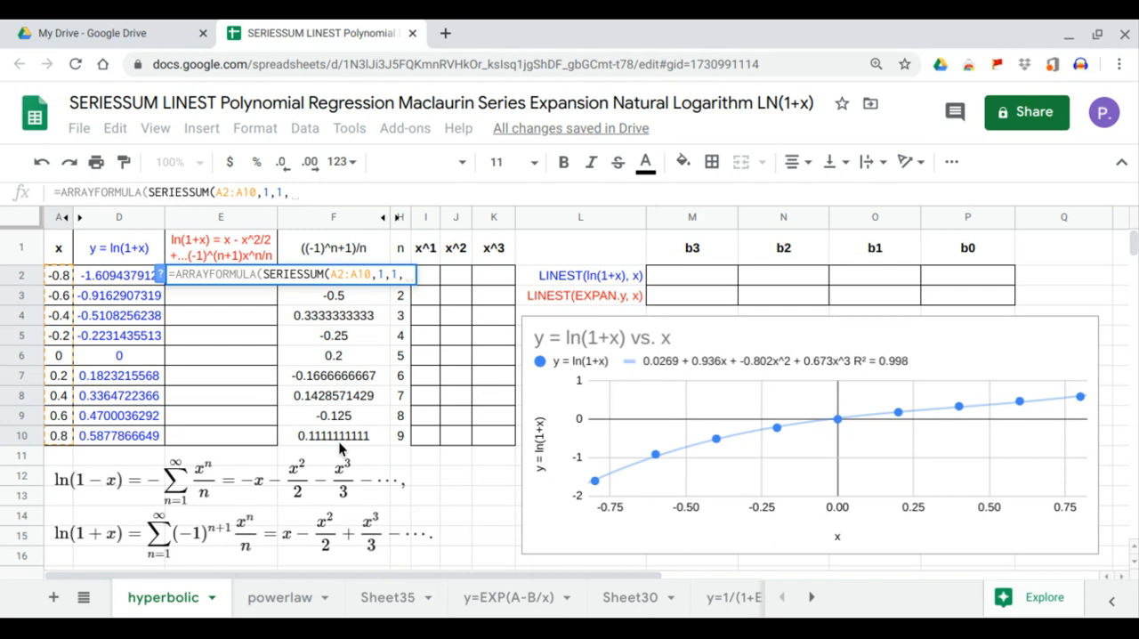
left_click_drag(339, 443, 349, 274)
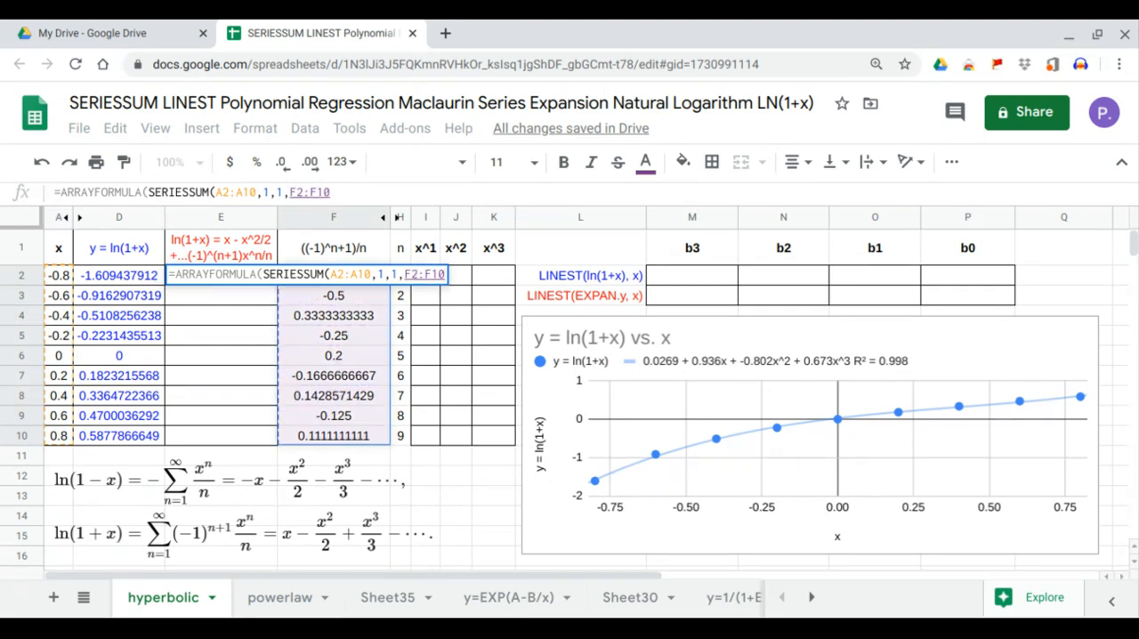
key("Return")
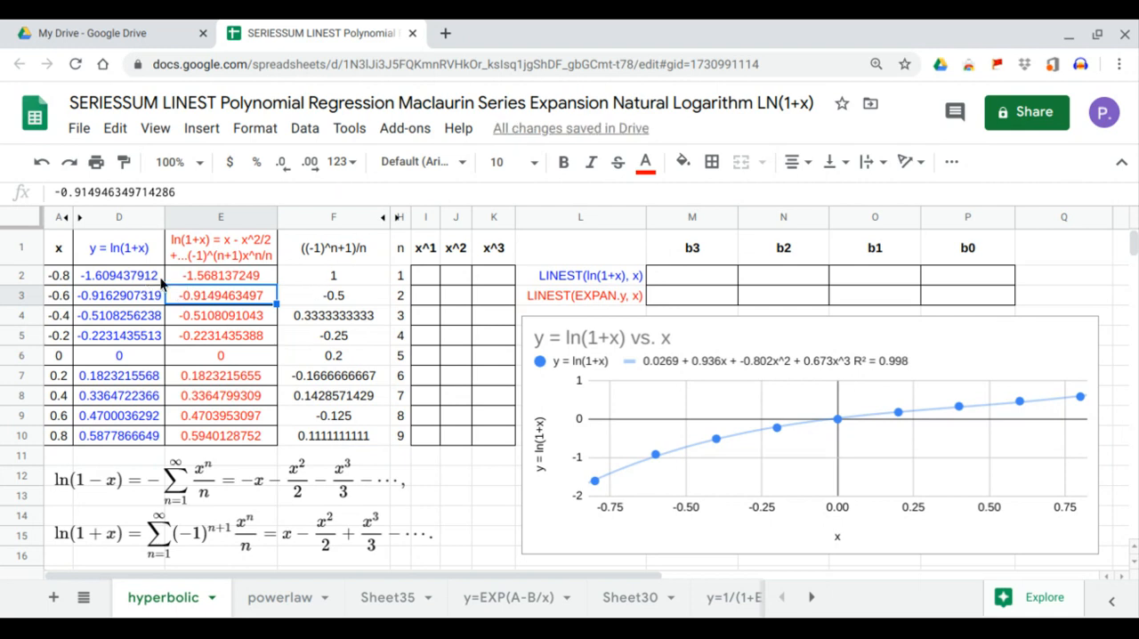
Compare the direct ln(1+x) value in D2 with the series expansion value in E2 and review the expansion's header
left_click_drag(207, 277, 155, 278)
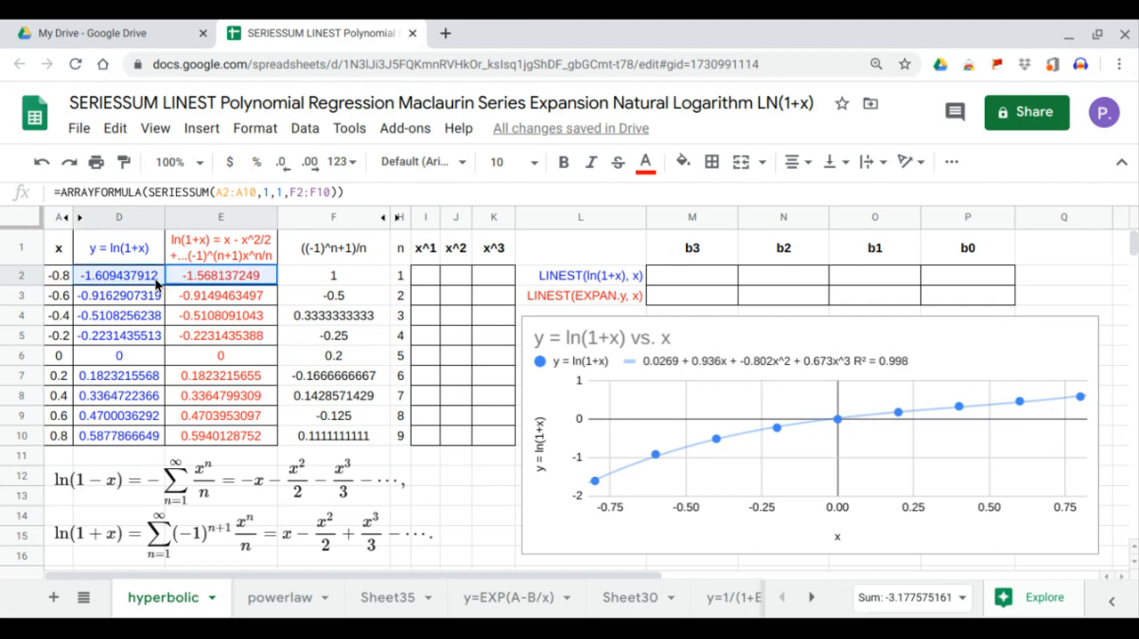
left_click(136, 277)
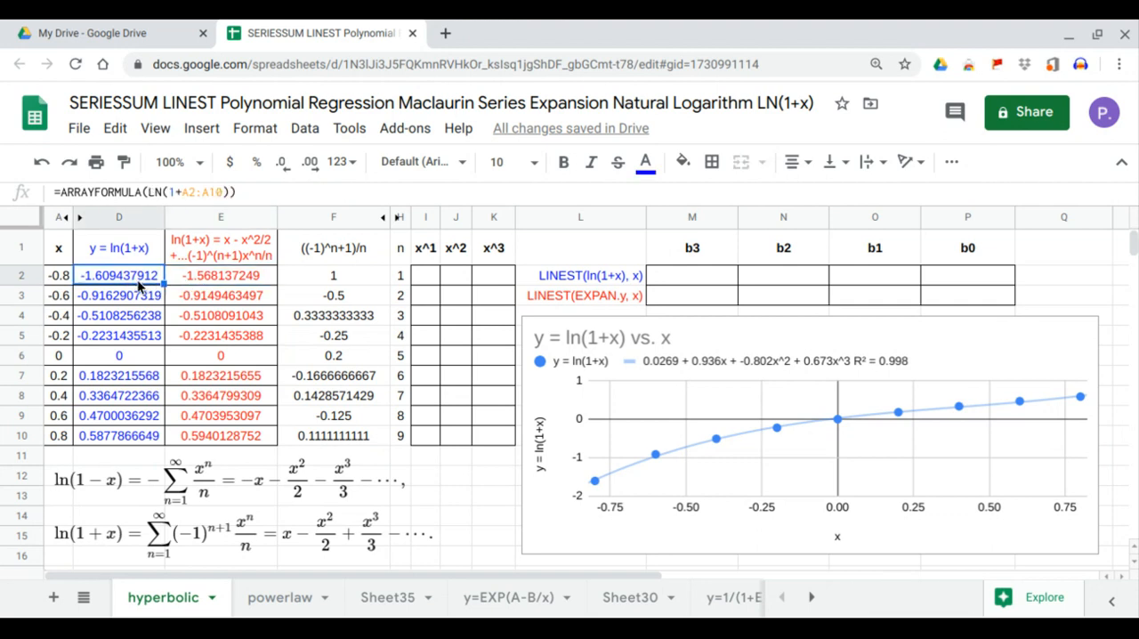
left_click_drag(134, 278, 182, 283)
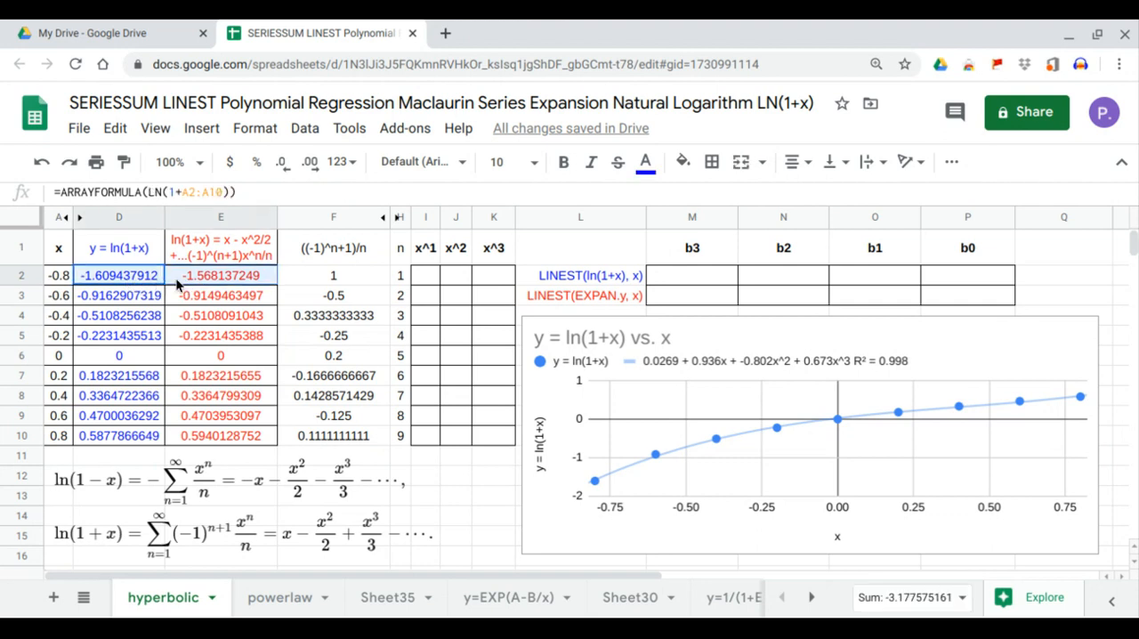
left_click(188, 281)
left_click(212, 250)
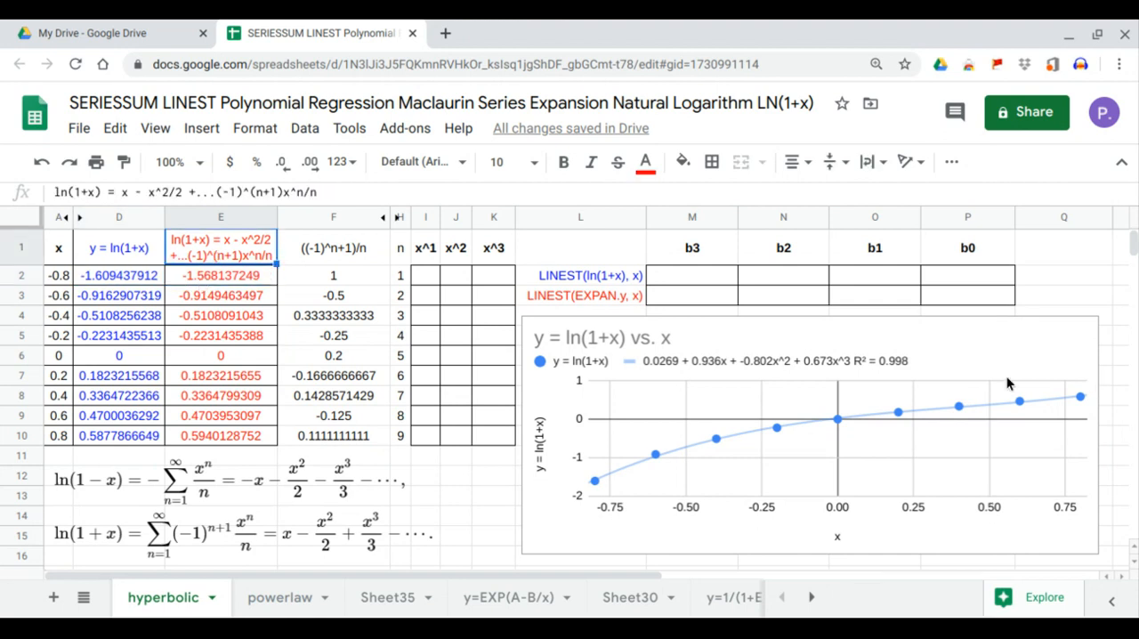
Add the series expansion values in E1:E10 as a second data series to the ln(1+x) chart
left_click(1081, 336)
left_click(1082, 335)
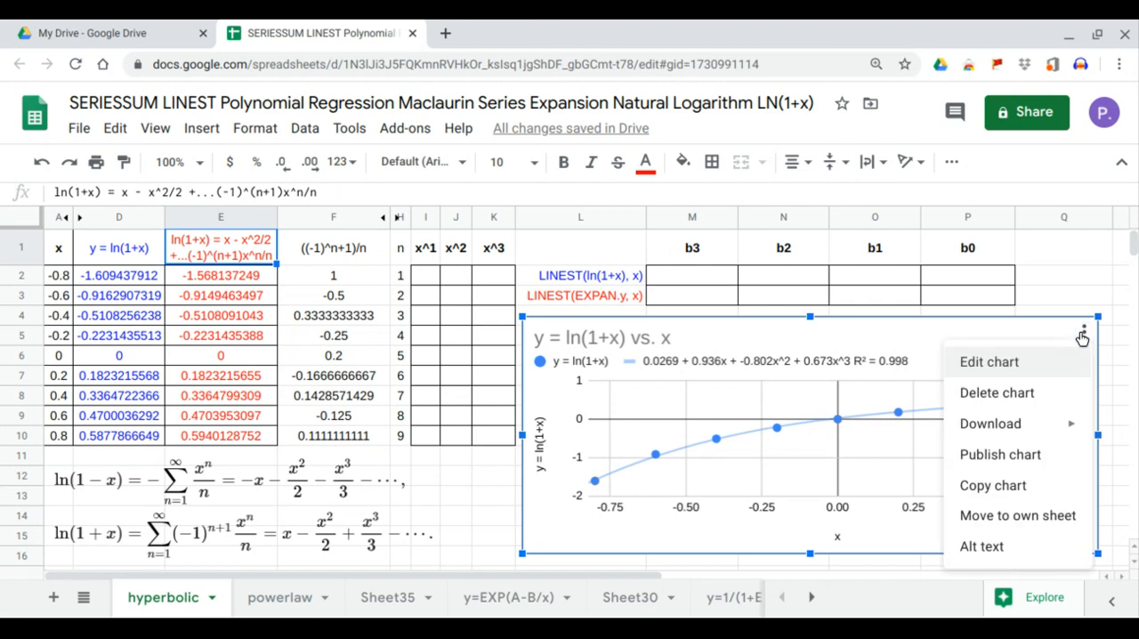
left_click(1036, 360)
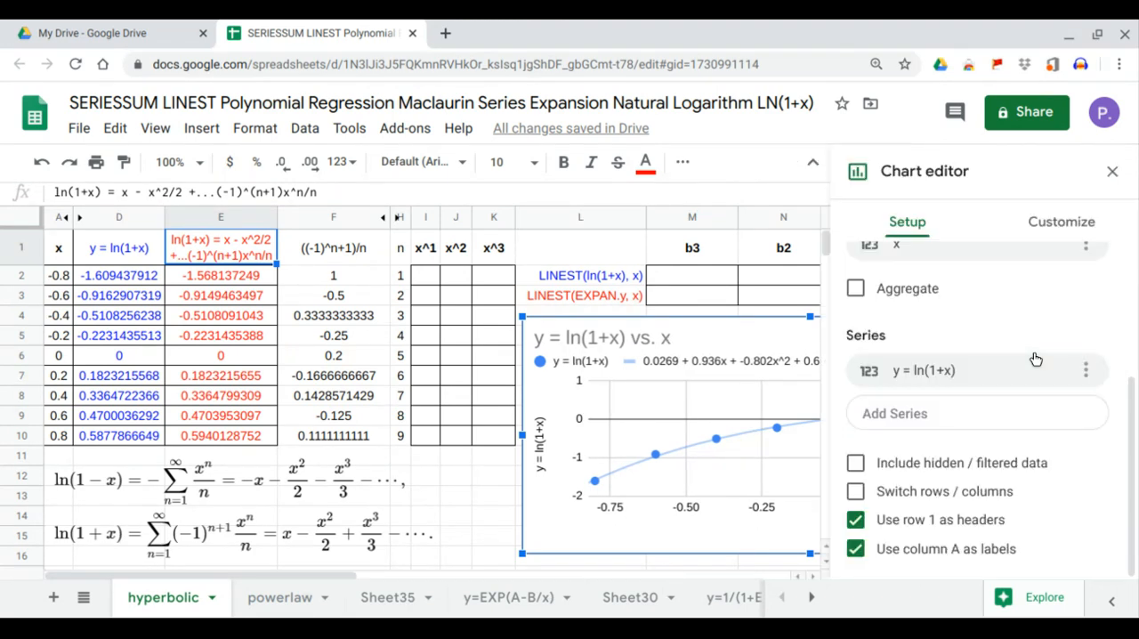
left_click(1014, 414)
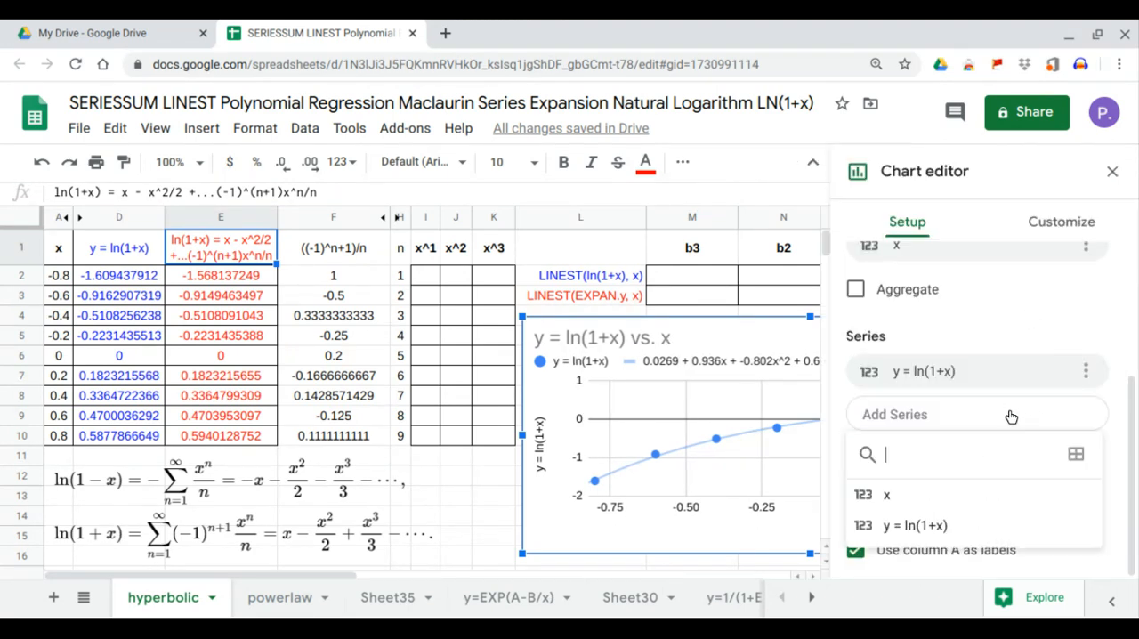
left_click(1074, 454)
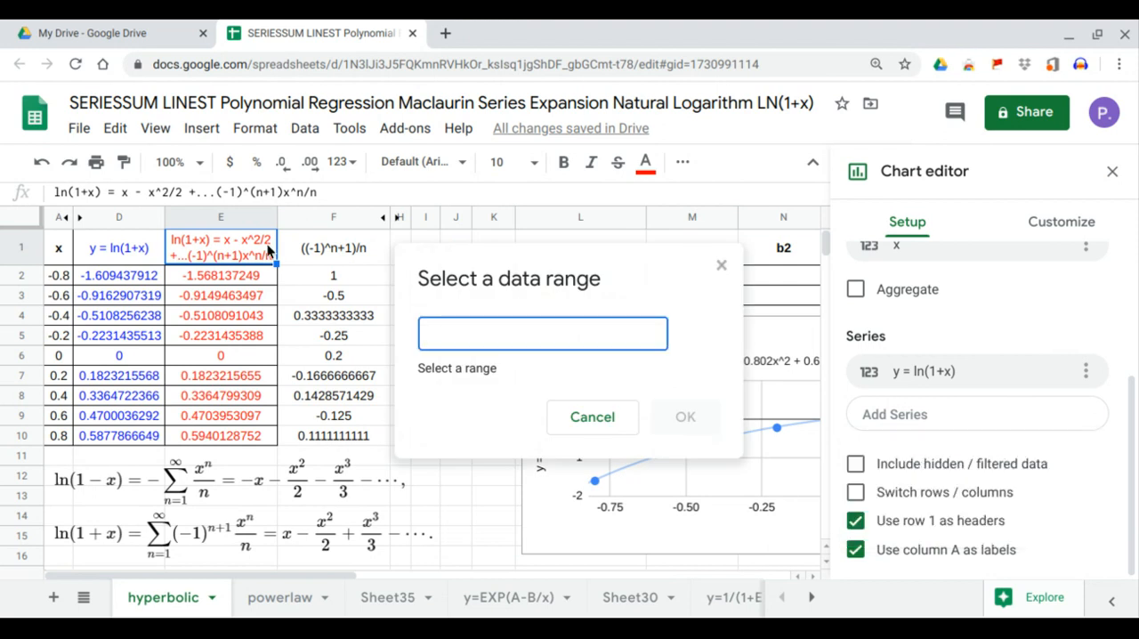
left_click_drag(267, 252, 258, 436)
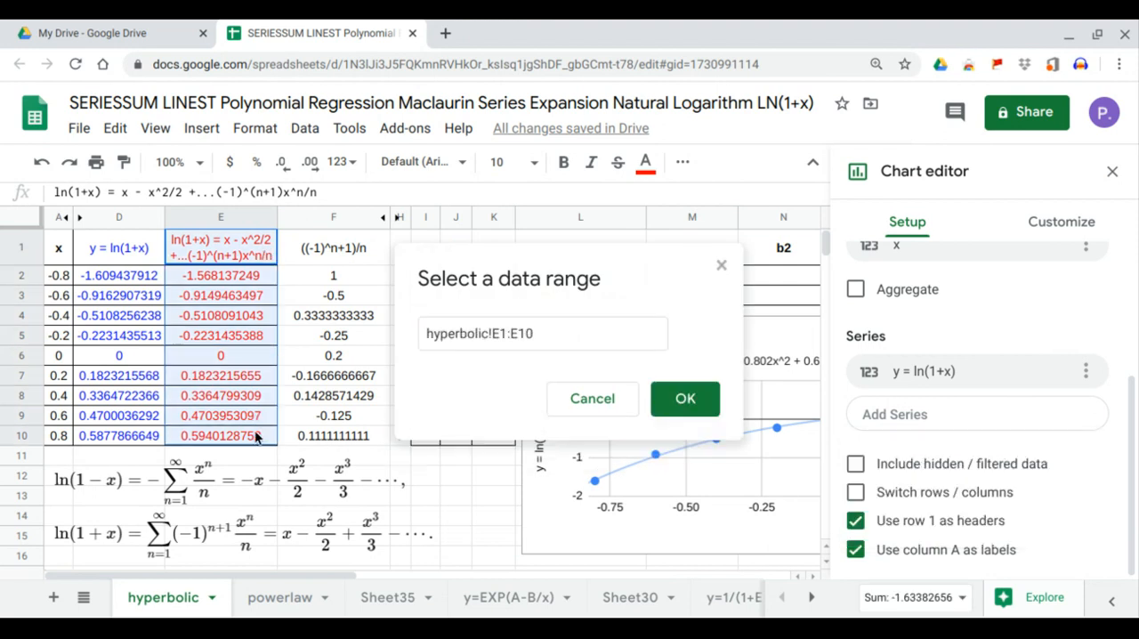
left_click(687, 416)
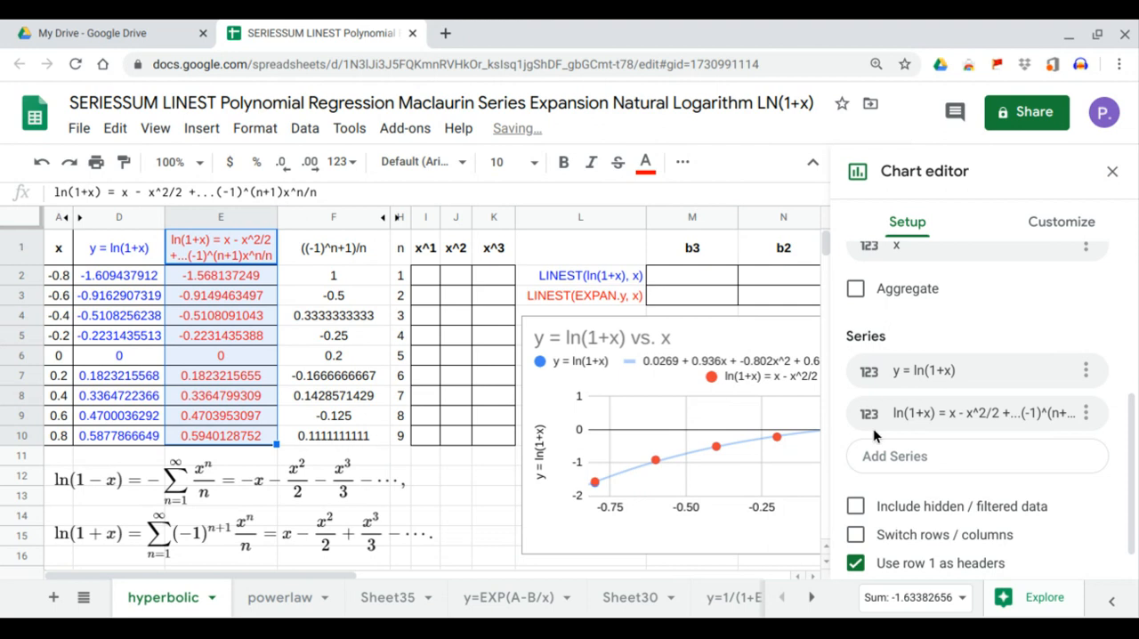
Add a polynomial trendline of degree 3 to the chart's series expansion data
left_click(1059, 224)
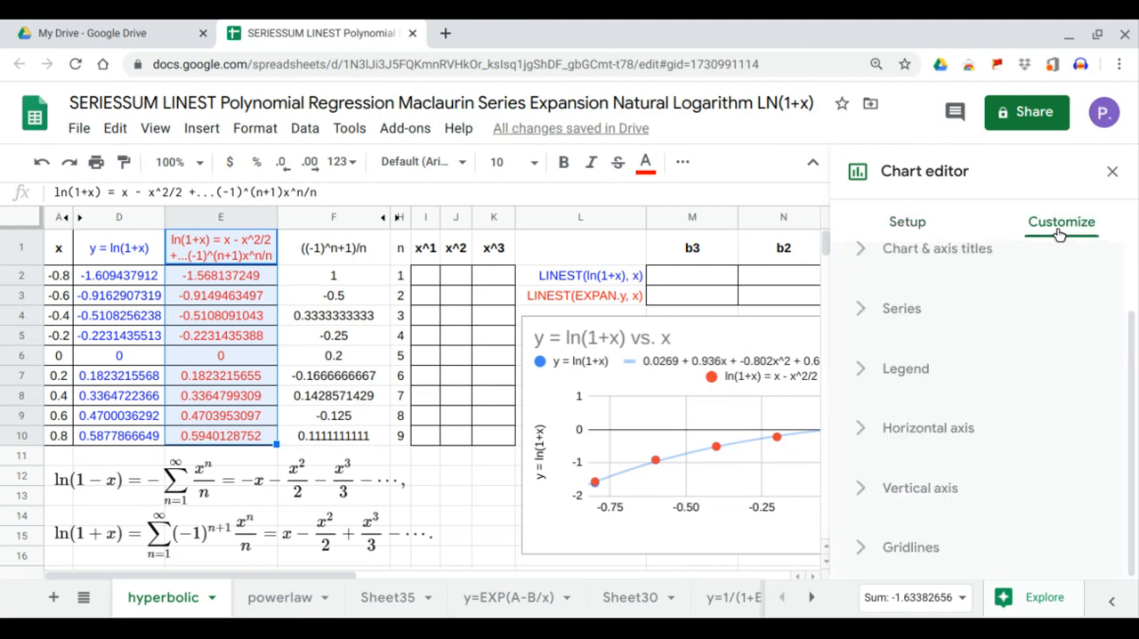
left_click(918, 314)
scroll(996, 379, "down", 2)
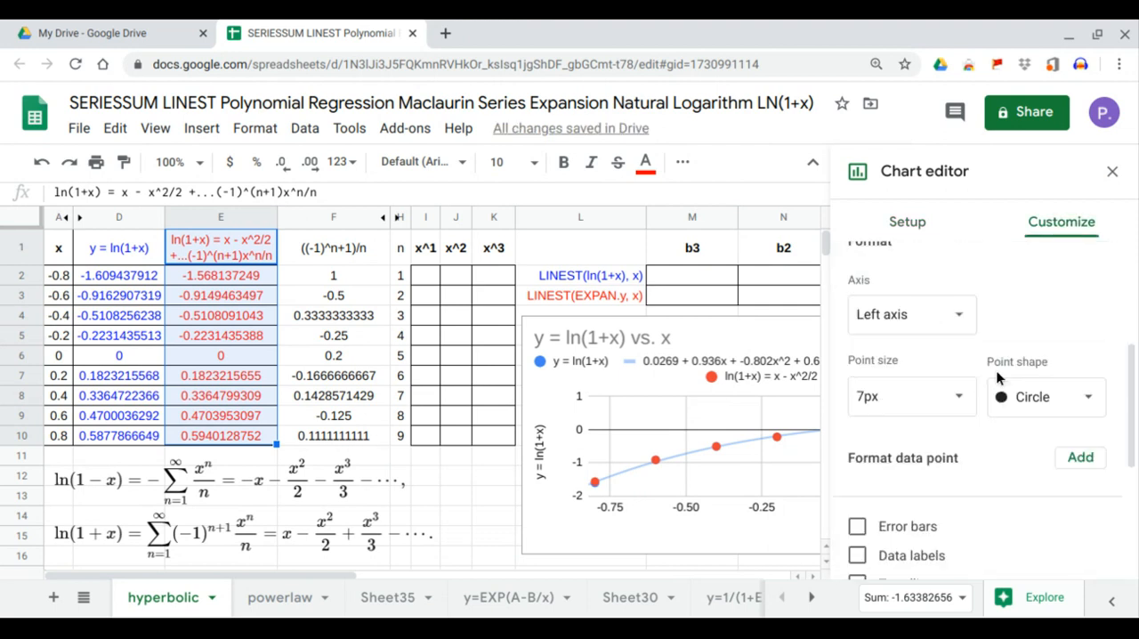
scroll(997, 382, "down", 1)
left_click(886, 525)
scroll(975, 443, "down", 2)
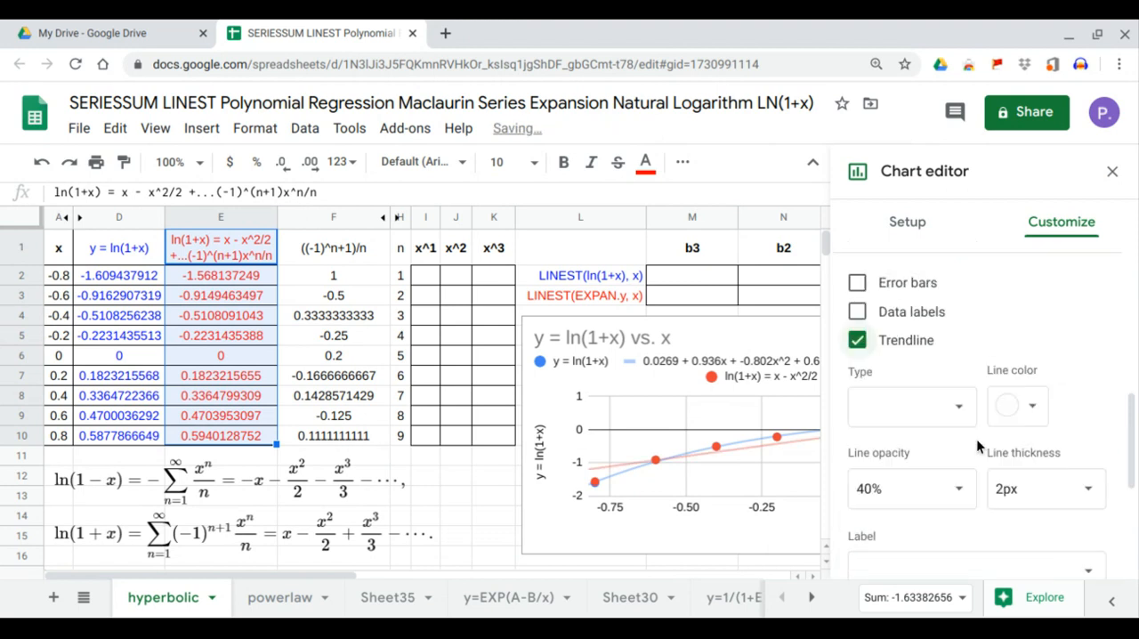
left_click(960, 396)
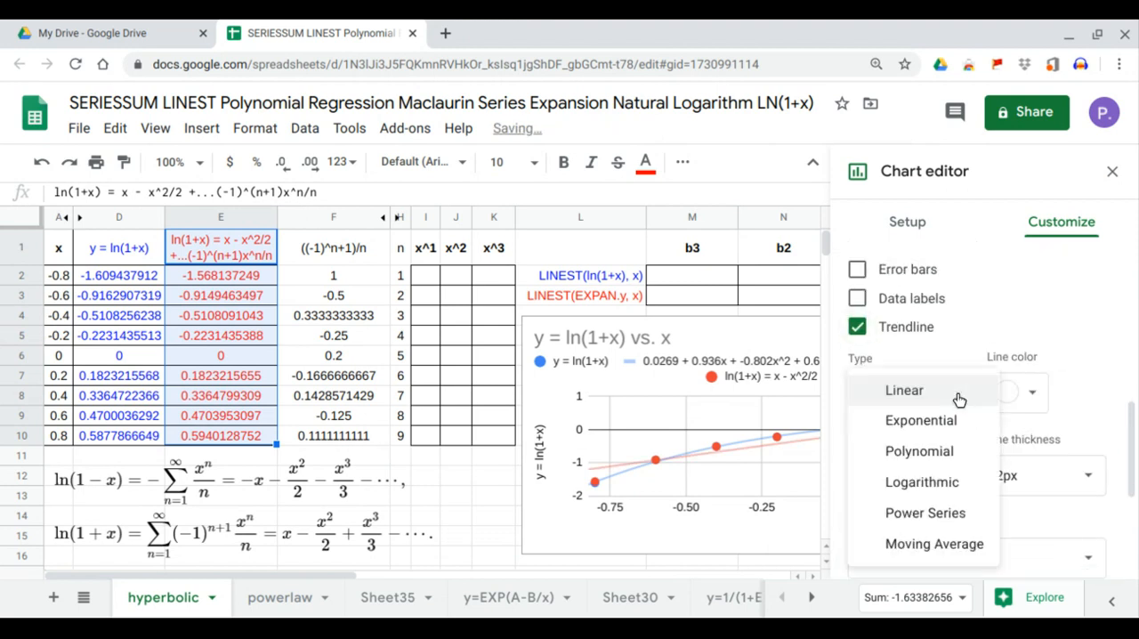
left_click(948, 471)
left_click(885, 476)
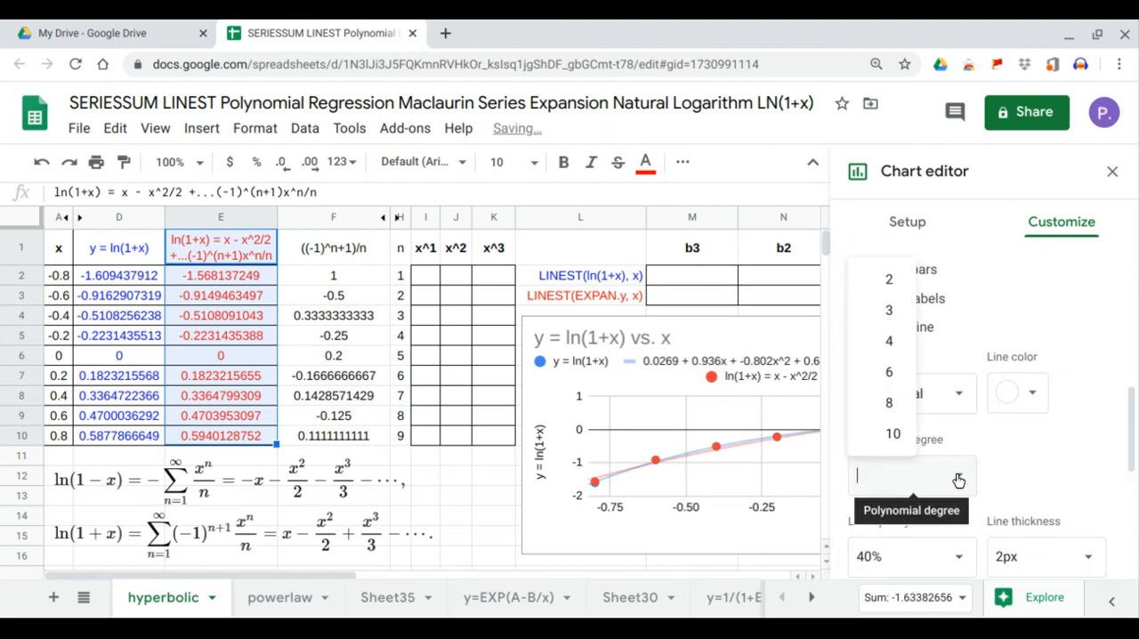
left_click(896, 322)
Label the expansion's trendline with its equation, show R², and close the chart editor
scroll(1008, 415, "down", 3)
left_click(1015, 469)
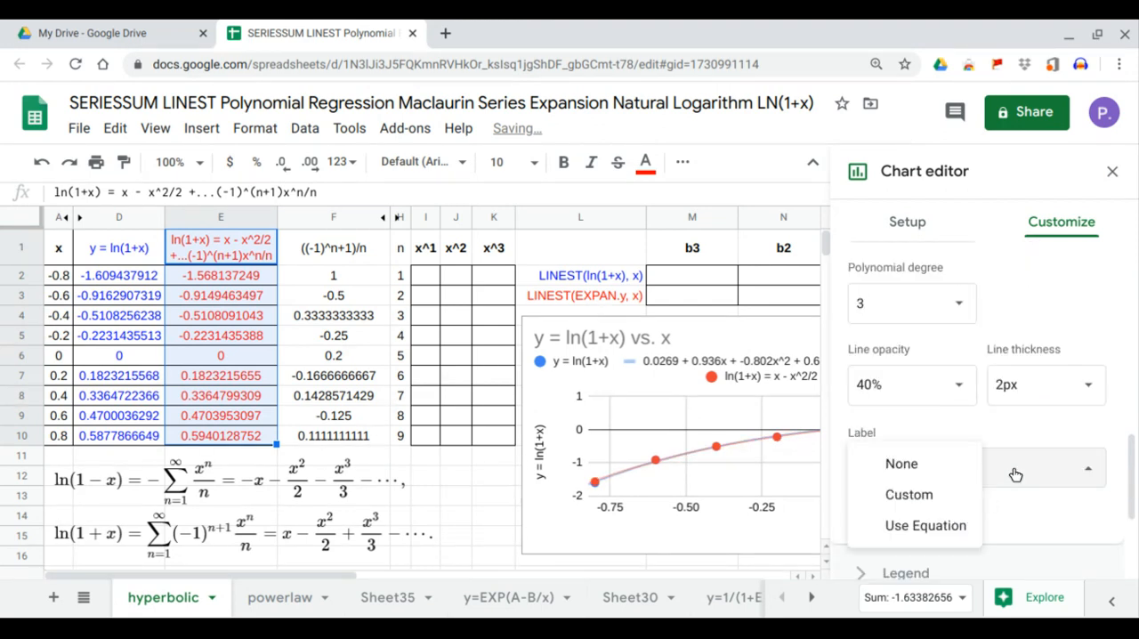
left_click(952, 525)
left_click(857, 512)
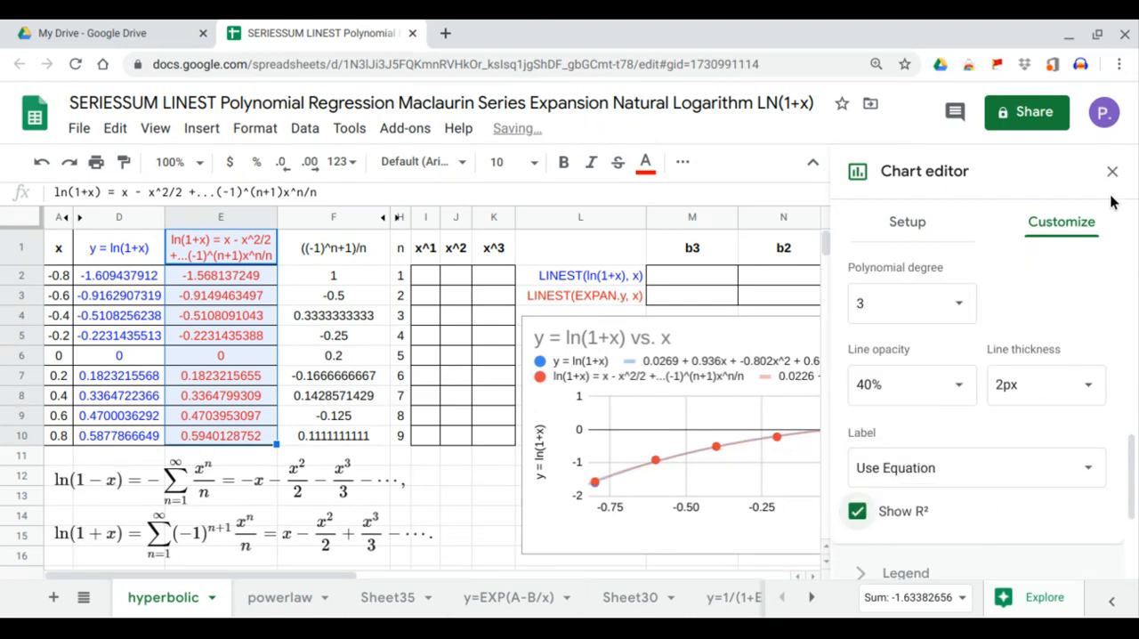
left_click(1112, 173)
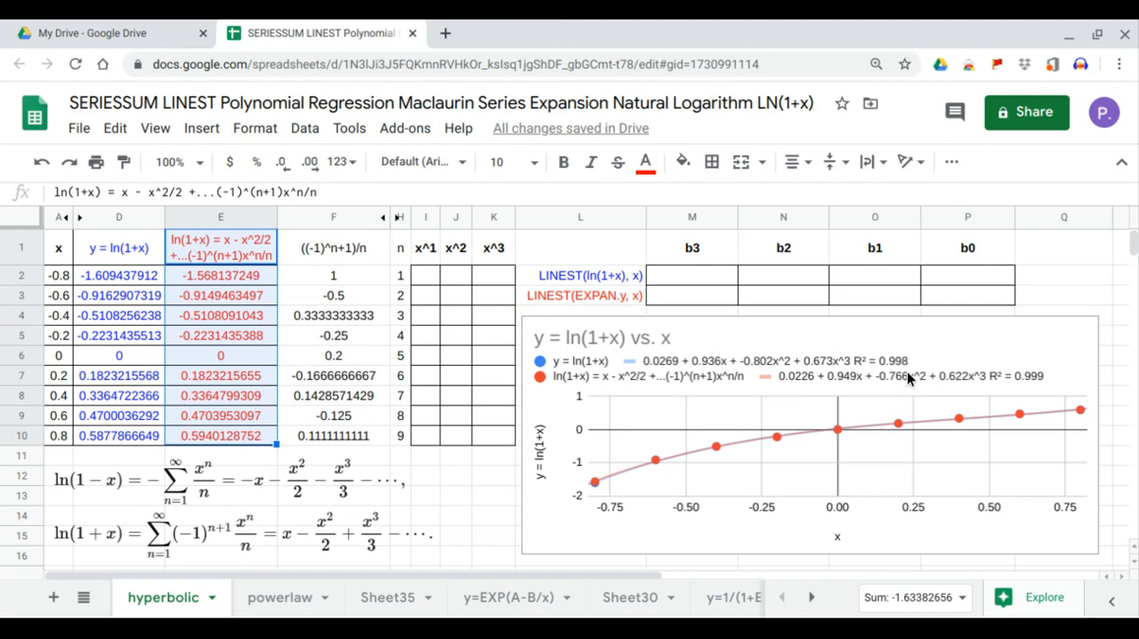
left_click_drag(717, 278, 719, 295)
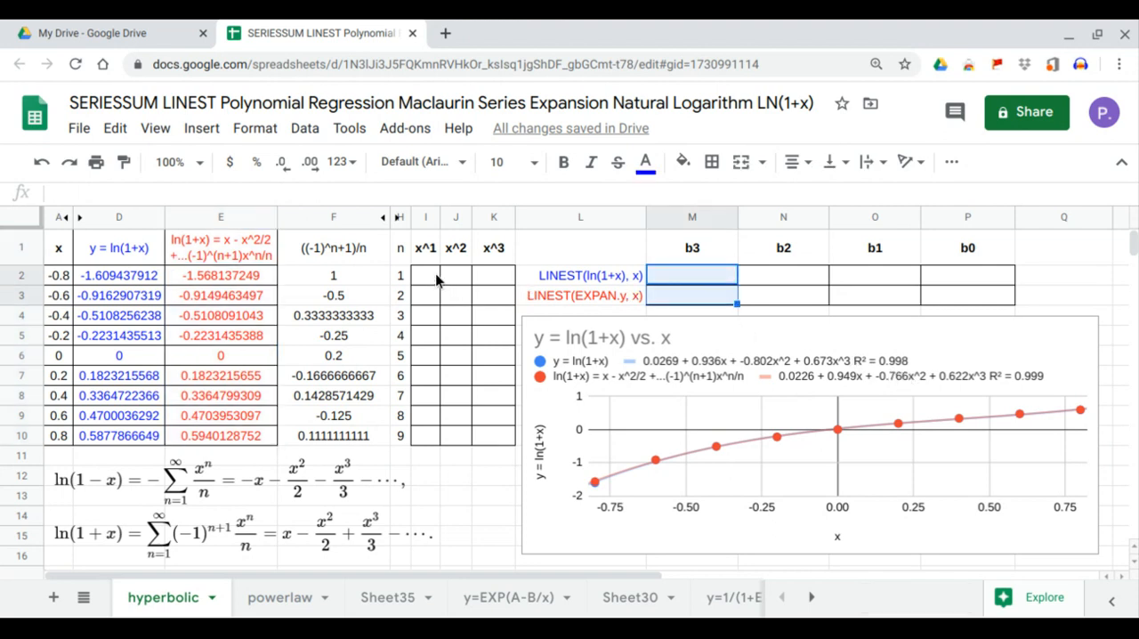
left_click_drag(436, 279, 442, 440)
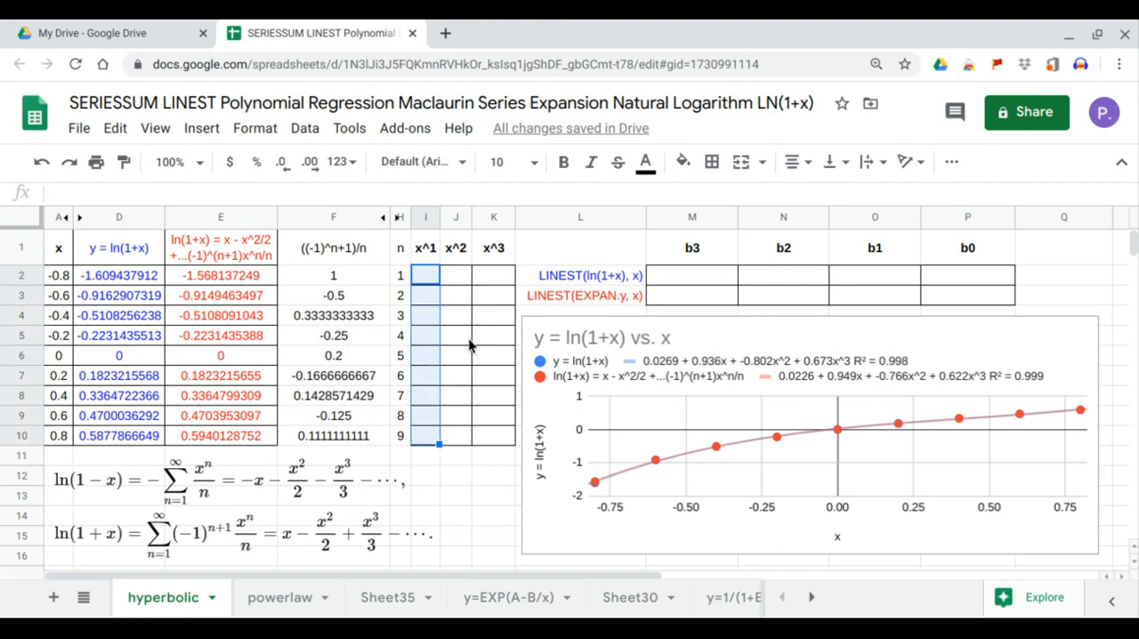
left_click_drag(457, 281, 457, 434)
left_click_drag(504, 277, 503, 438)
Enter =ARRAYFORMULA(A2:A10^1) in I2 to fill the x^1 column
left_click(428, 281)
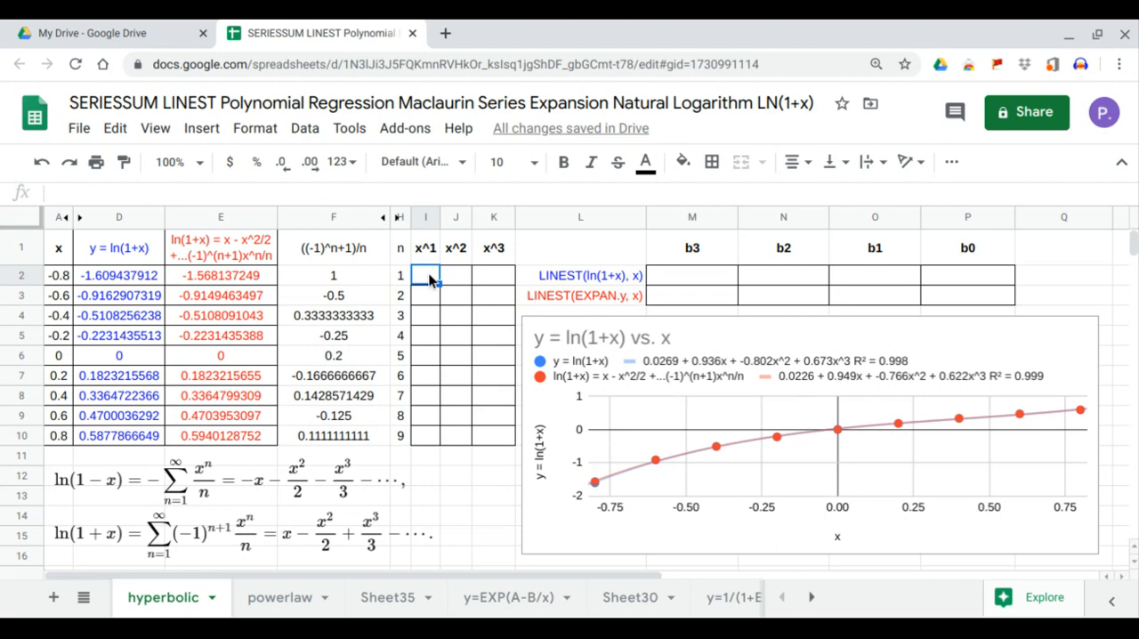
type("=arr")
key("Tab")
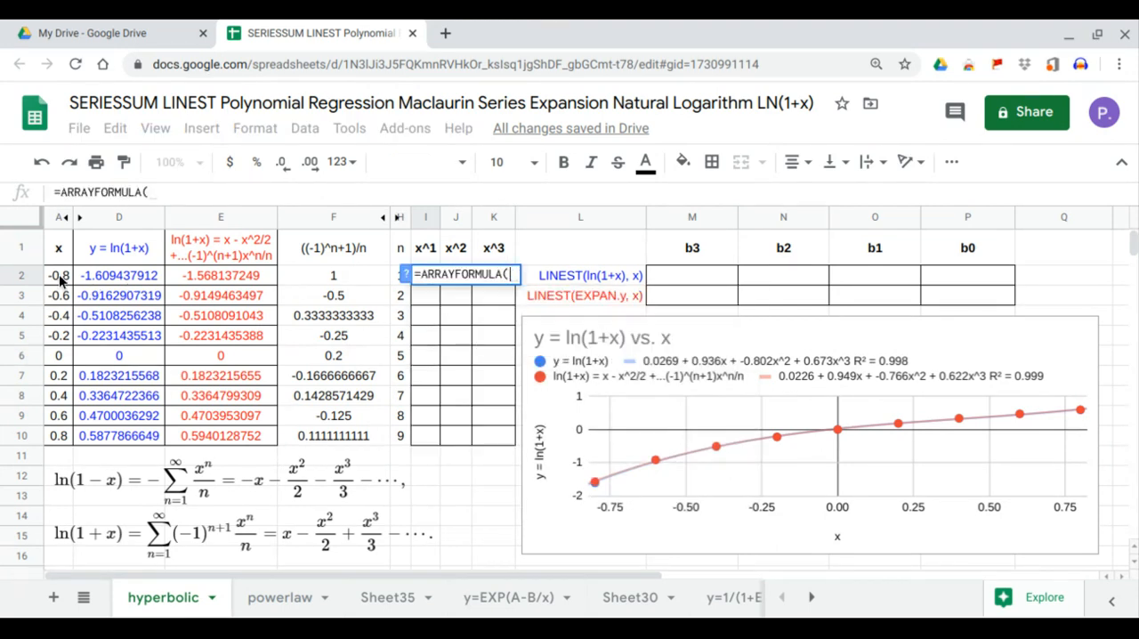
left_click_drag(62, 276, 39, 429)
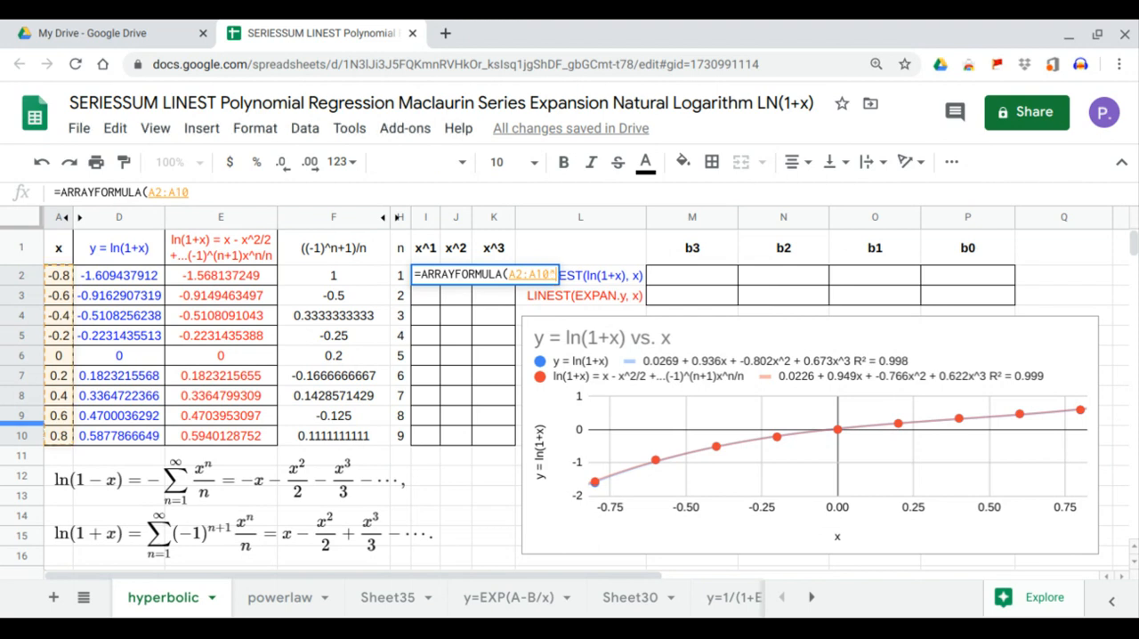
type("^1")
key("Return")
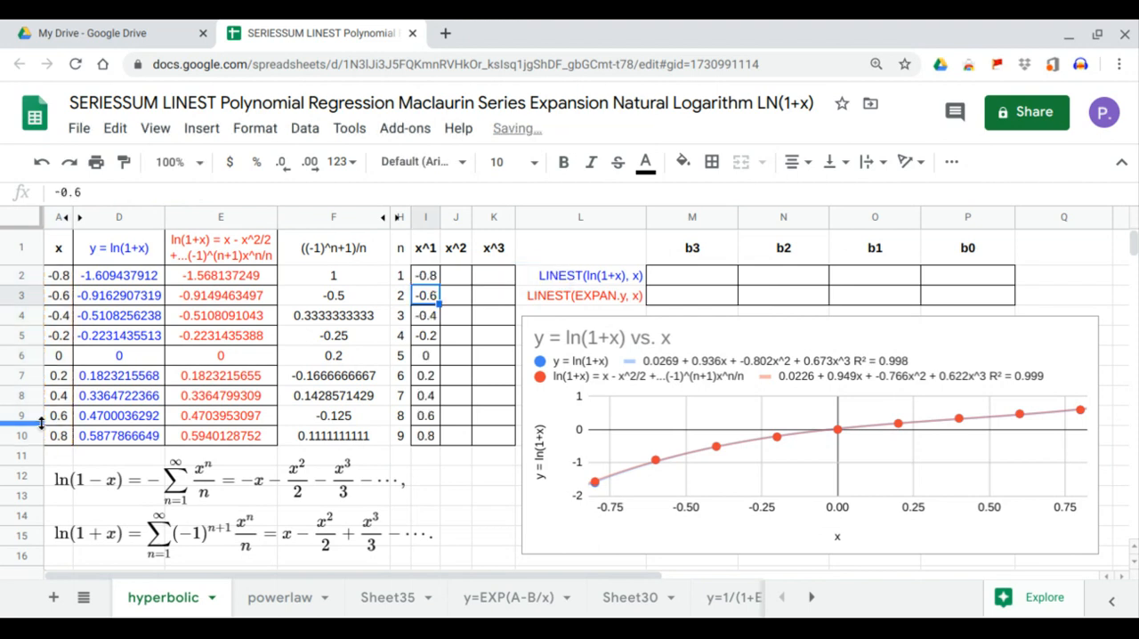
Enter =ARRAYFORMULA(A2:A10^2) in J2 to fill the x^2 column
left_click(462, 281)
type("=arr")
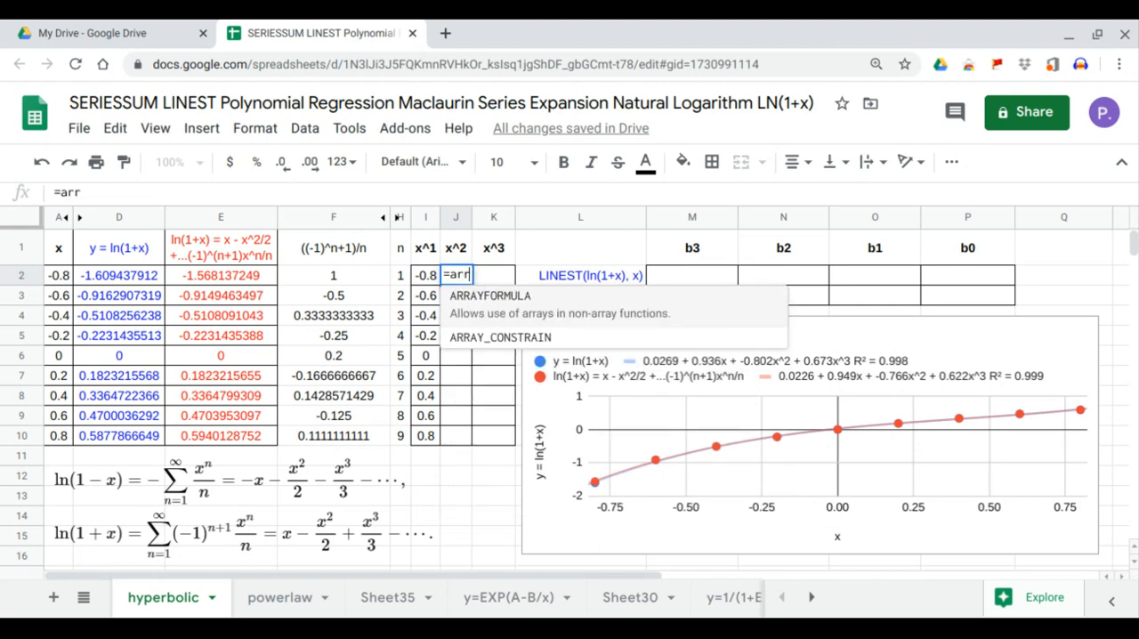
key("Tab")
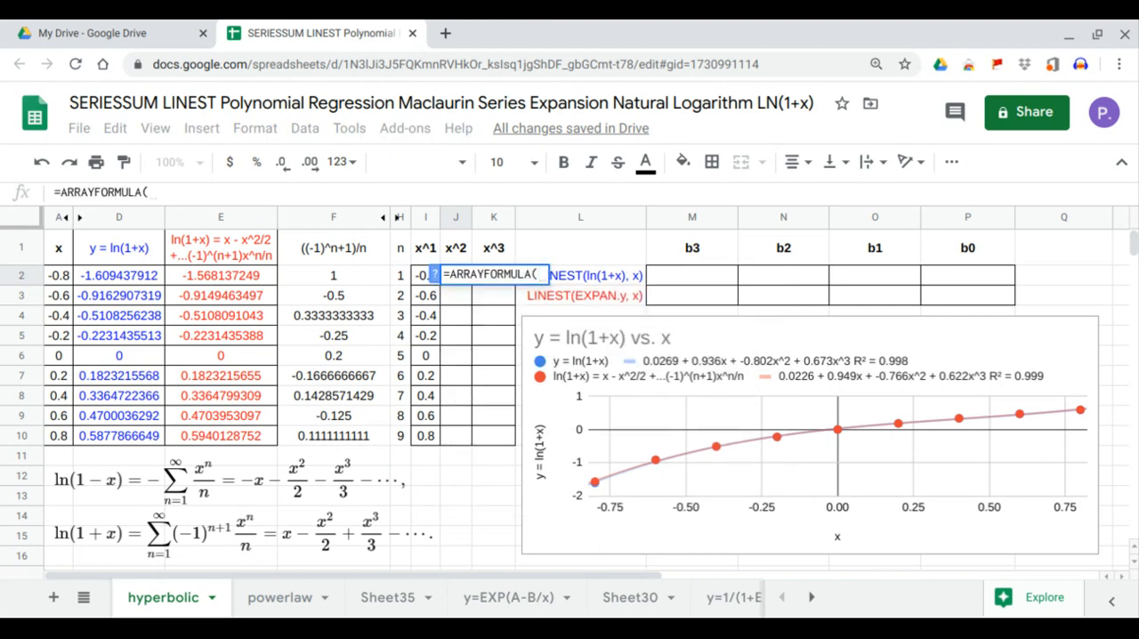
left_click_drag(59, 278, 59, 442)
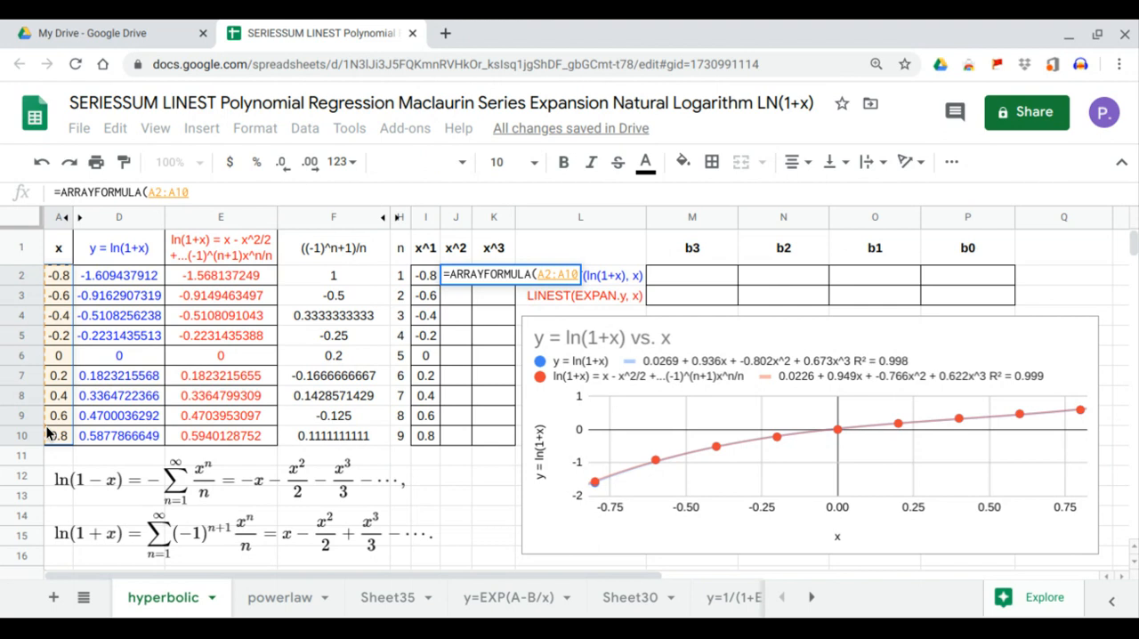
type("0")
key("BackSpace")
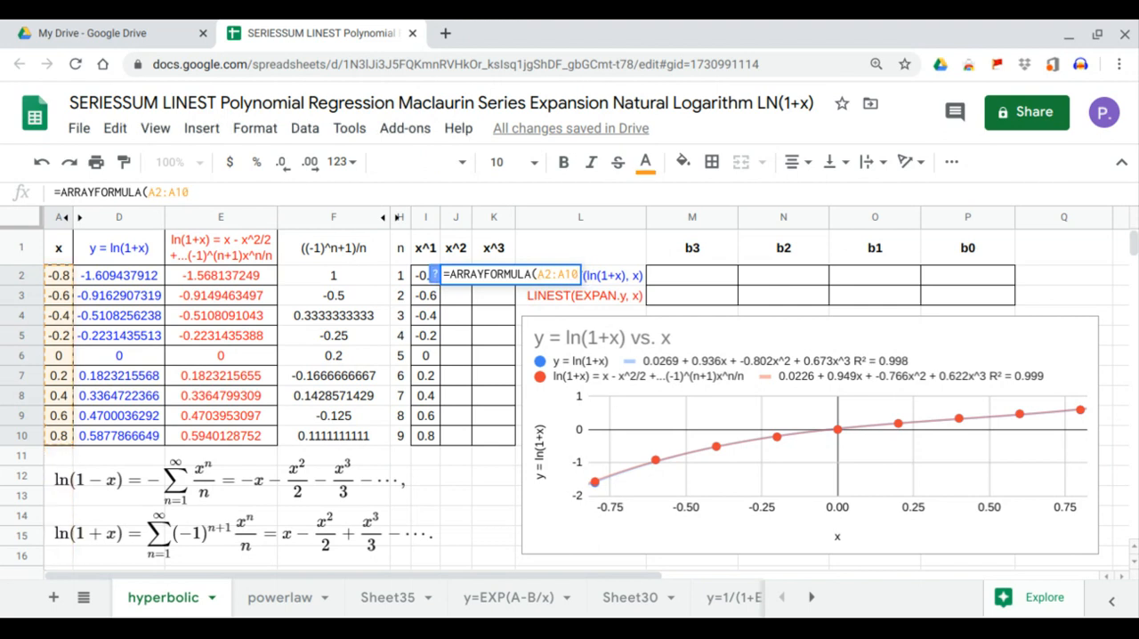
type("^2")
key("Return")
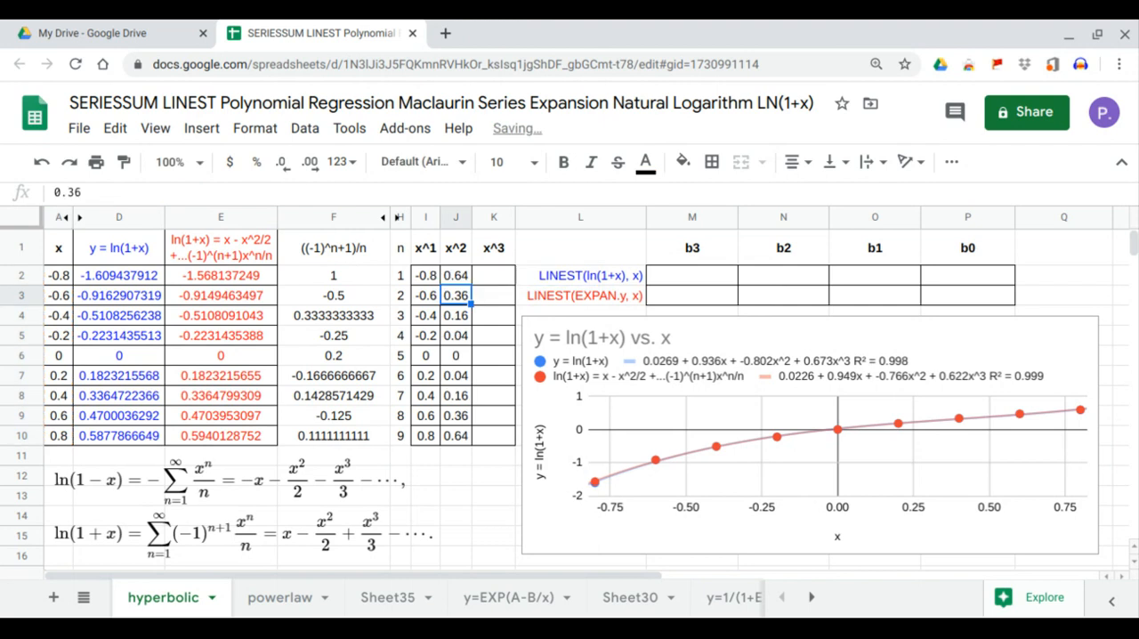
Enter =ARRAYFORMULA(A2:A10^3) in K2 to fill the x^3 column
left_click(500, 279)
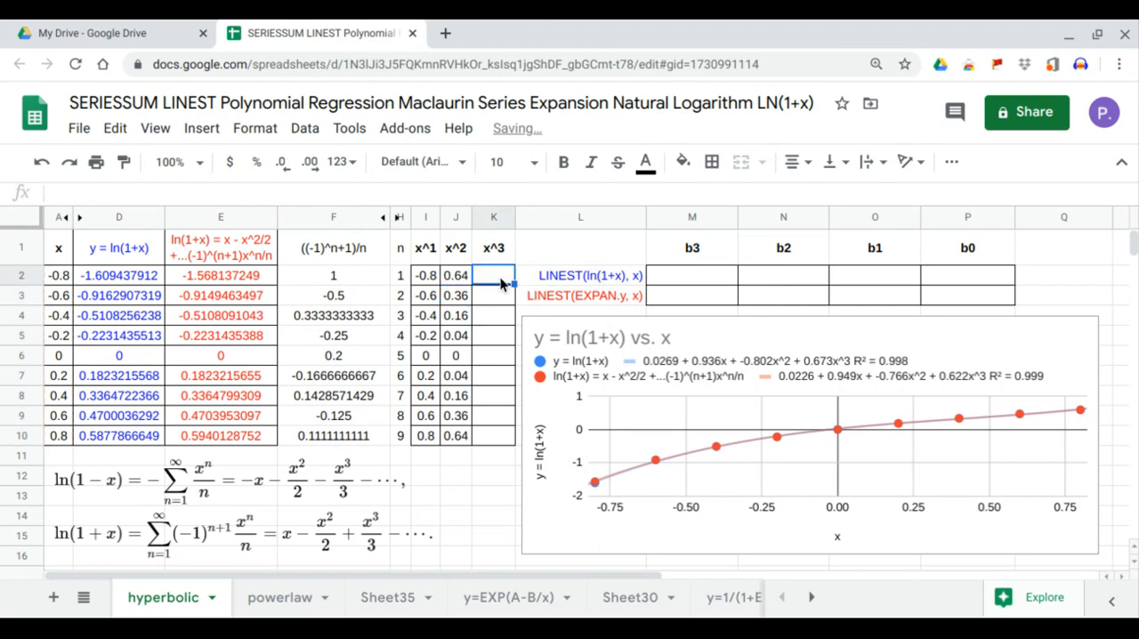
type("=arr")
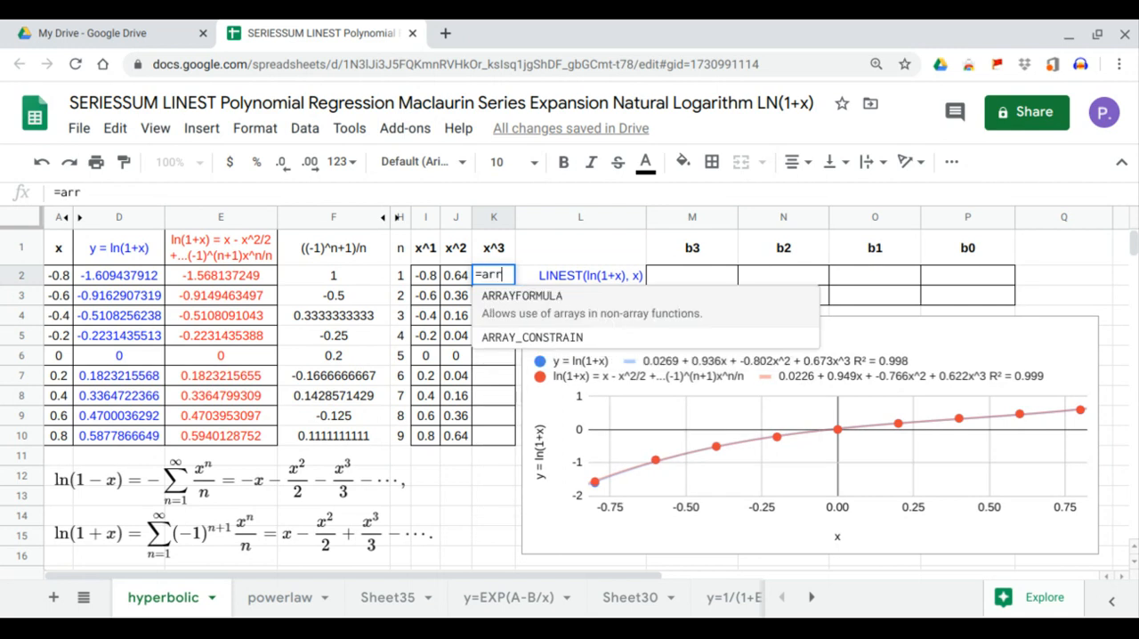
key("Tab")
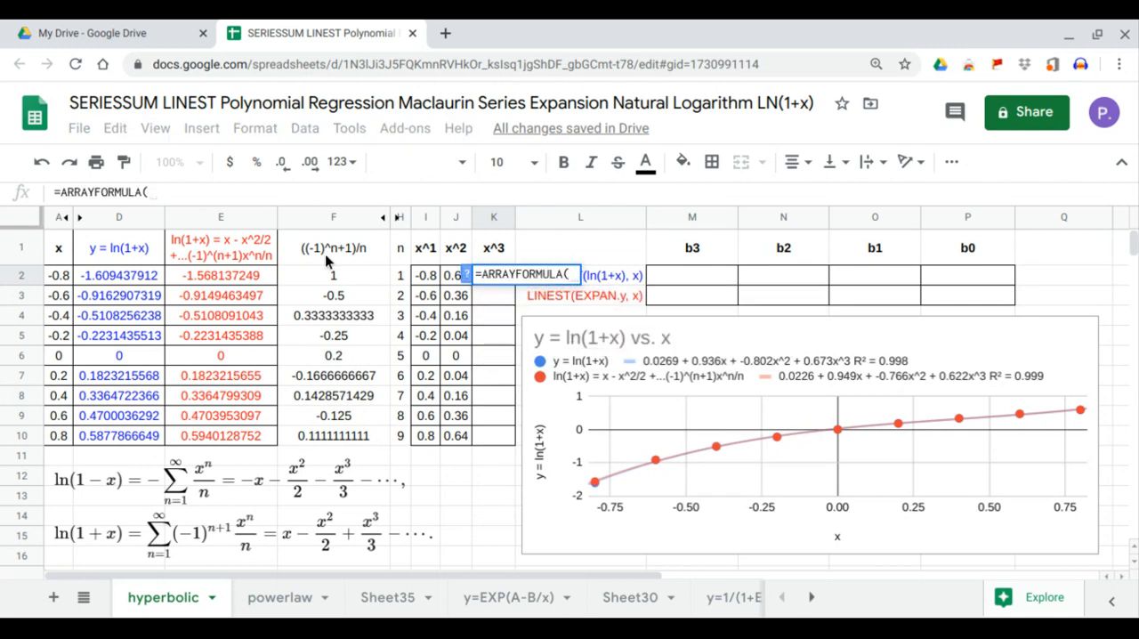
left_click_drag(53, 278, 56, 433)
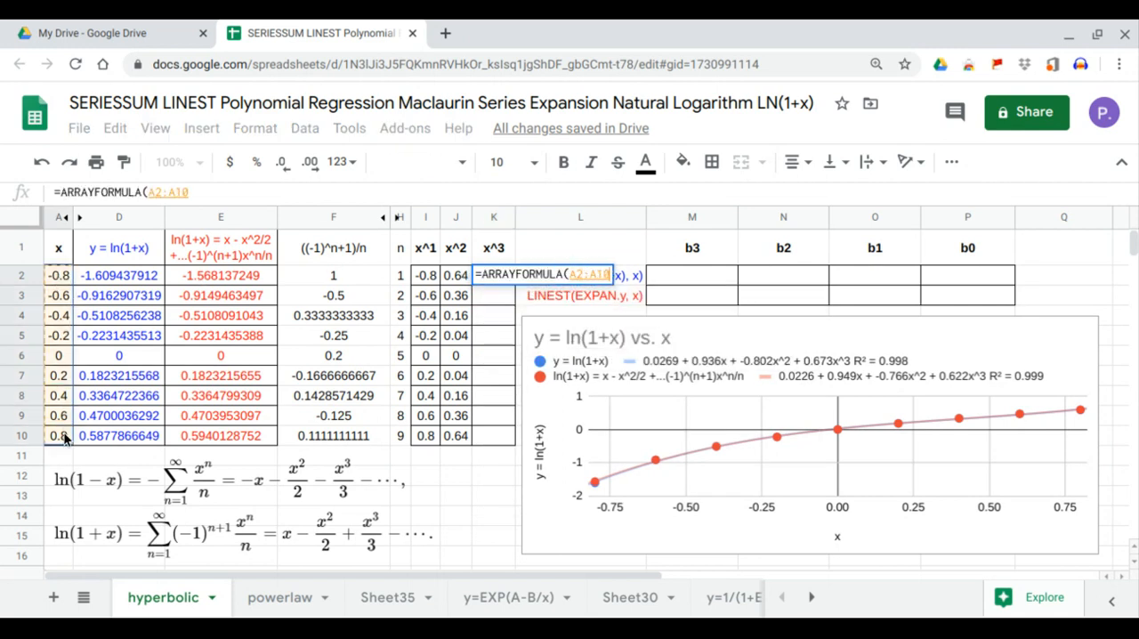
type("^3")
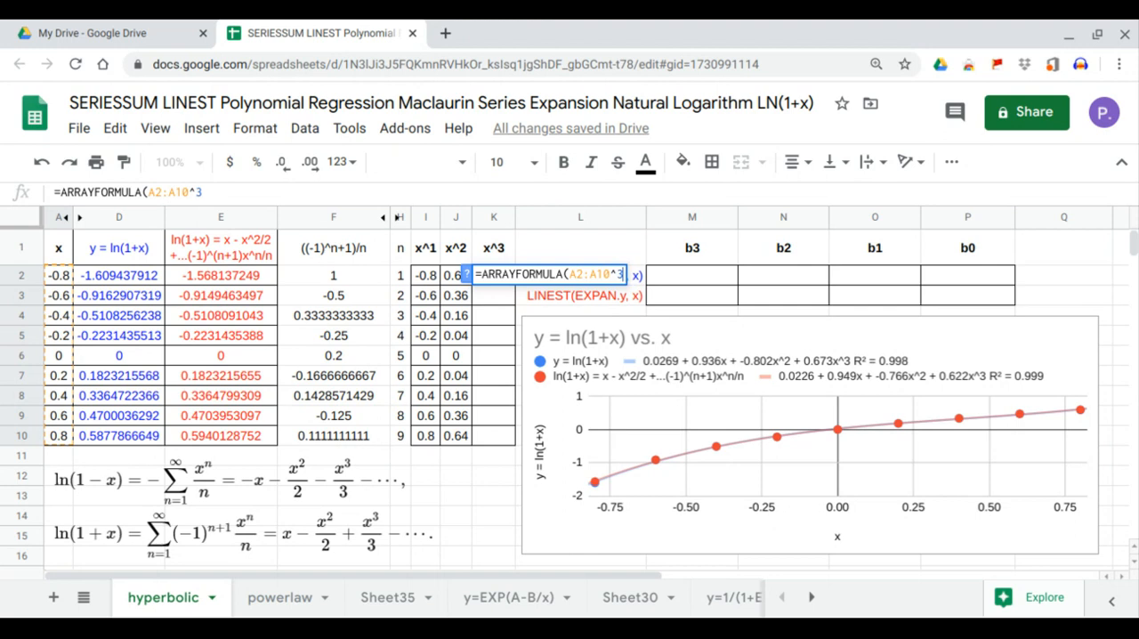
key("Return")
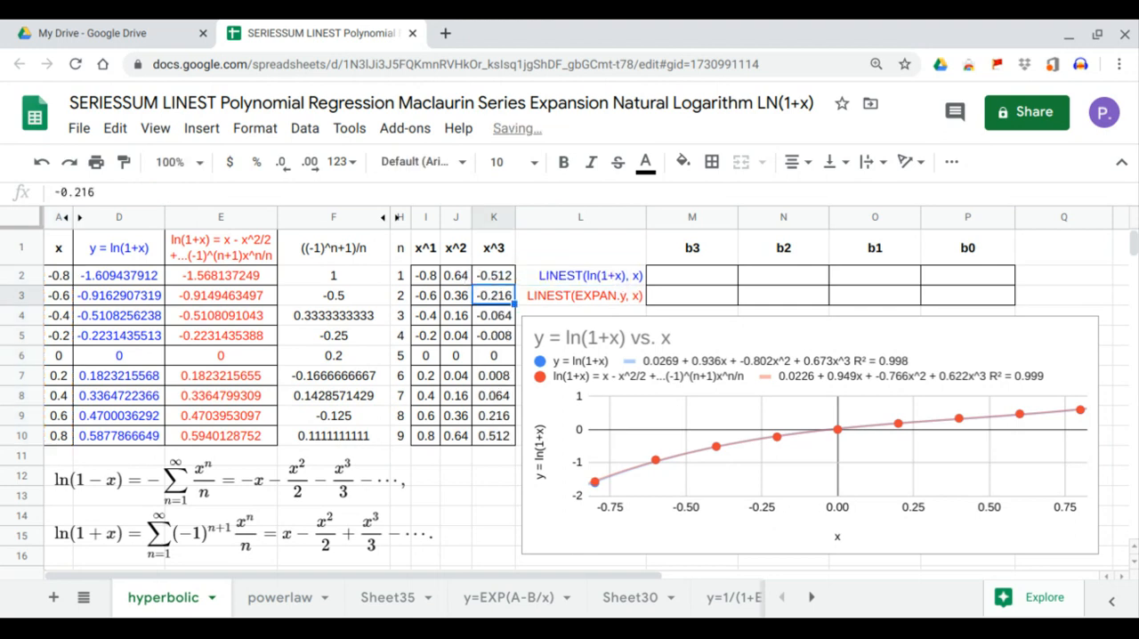
Enter =LINEST(D2:D10,I2:K10) in M2 to compute the cubic regression coefficients b3 to b0 for ln(1+x)
left_click(706, 282)
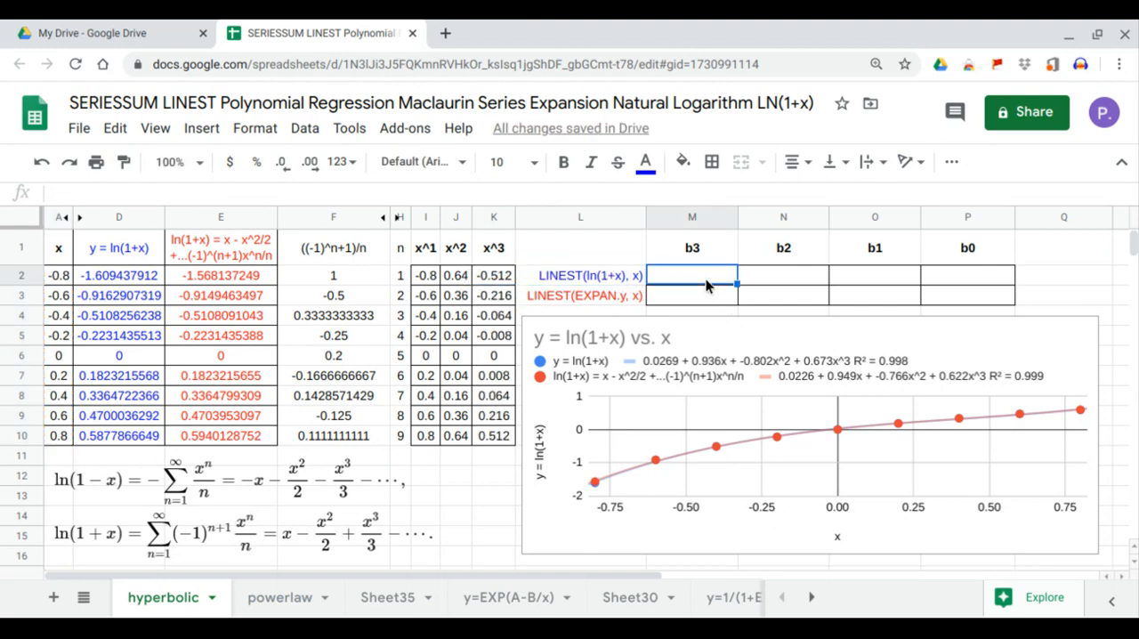
type("=")
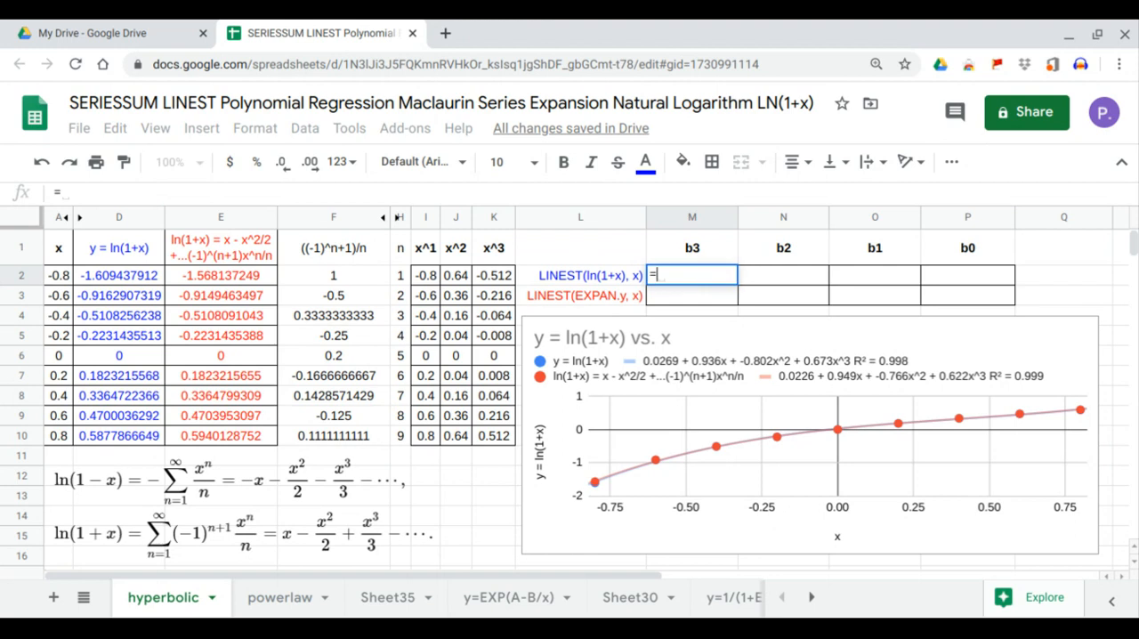
type("LINEST(")
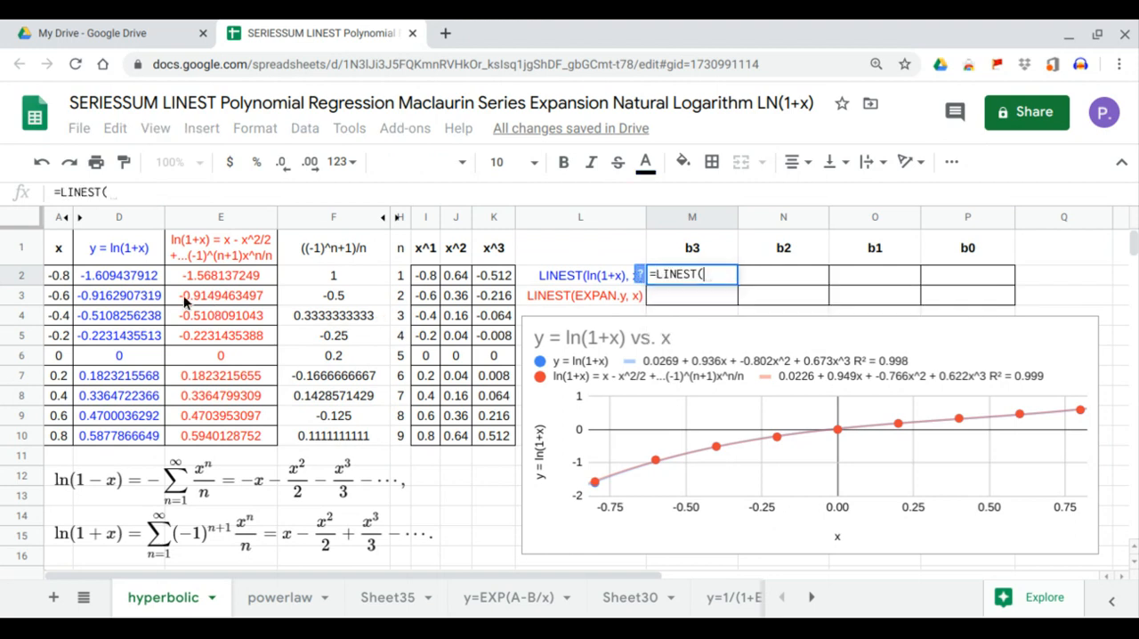
left_click_drag(145, 277, 156, 436)
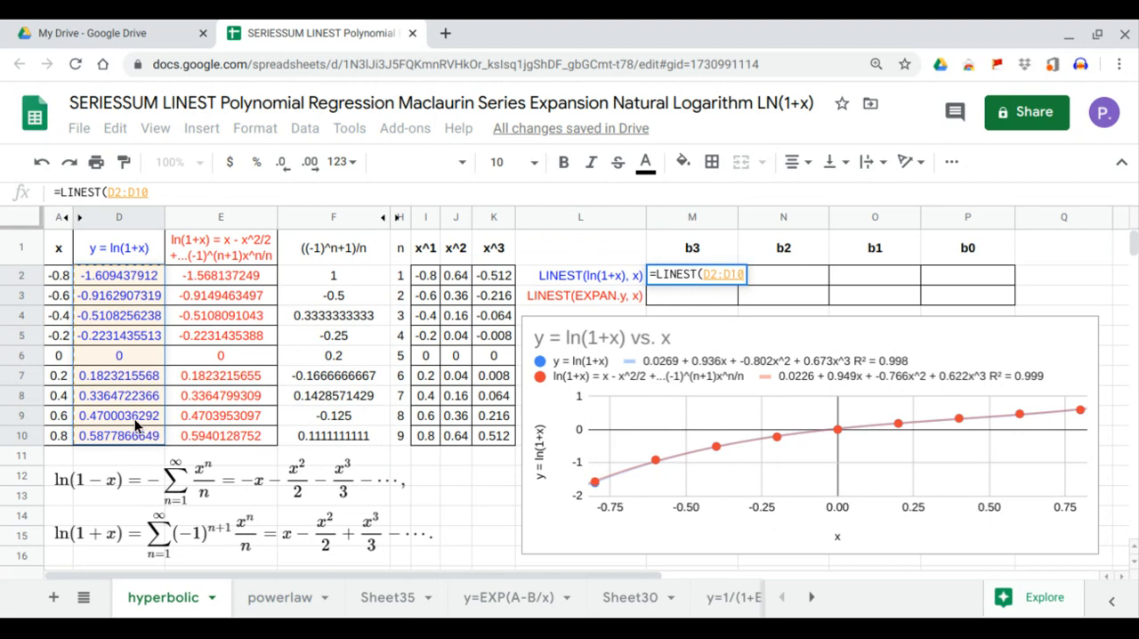
type(",")
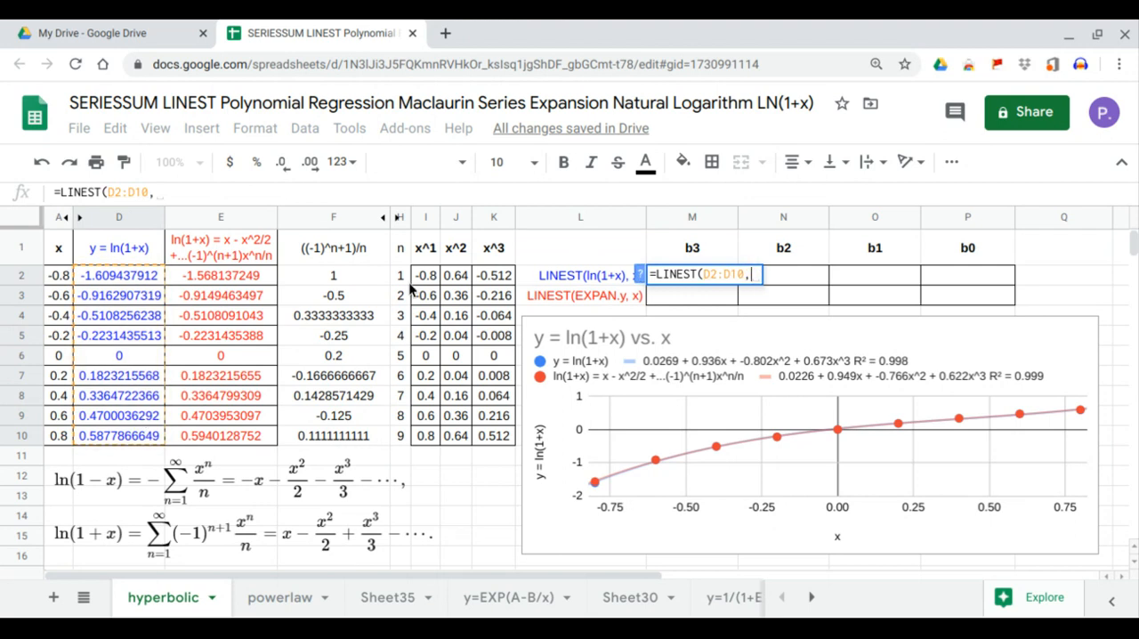
left_click_drag(425, 278, 489, 438)
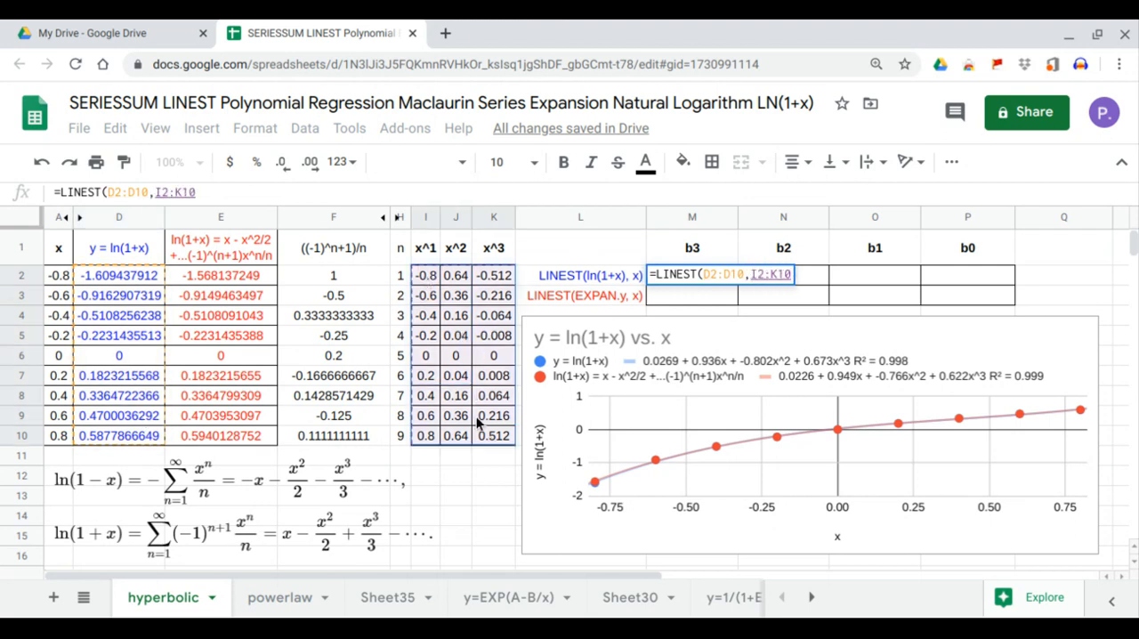
key("Return")
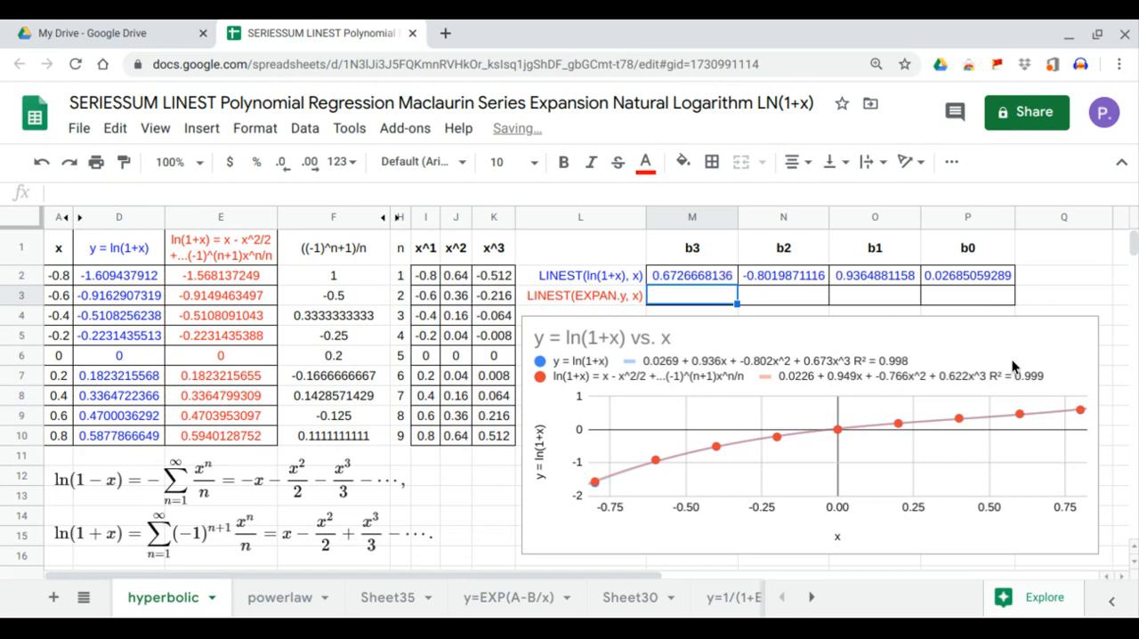
Compare the ln(1+x) LINEST coefficients, from b0 to b3, with the ln(1+x) trendline equation in the chart legend
left_click(974, 281)
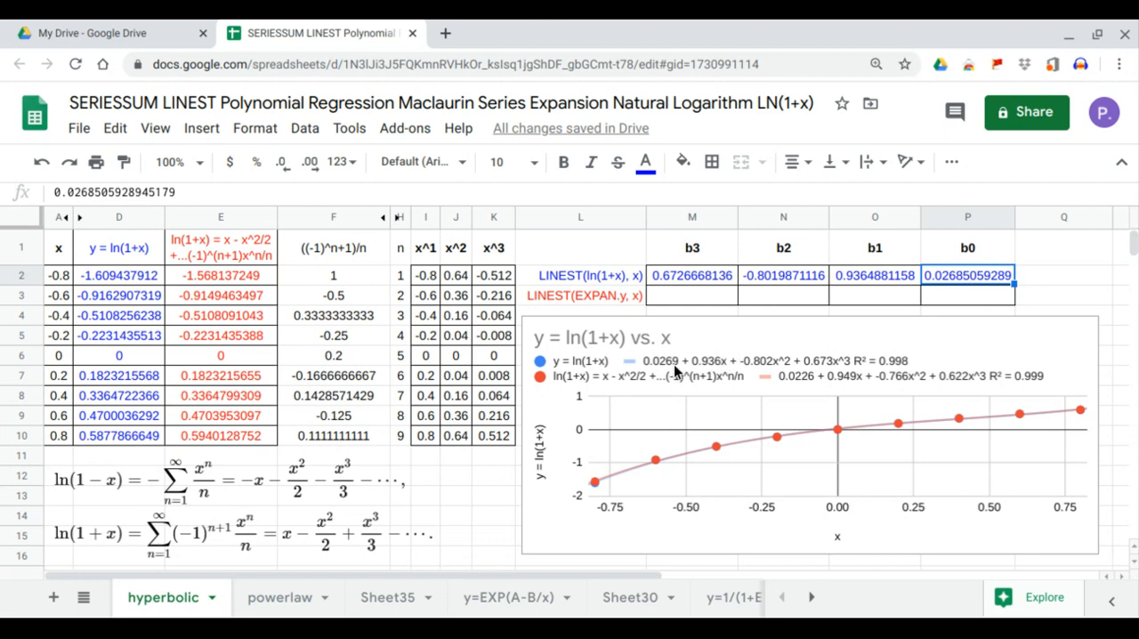
left_click(889, 274)
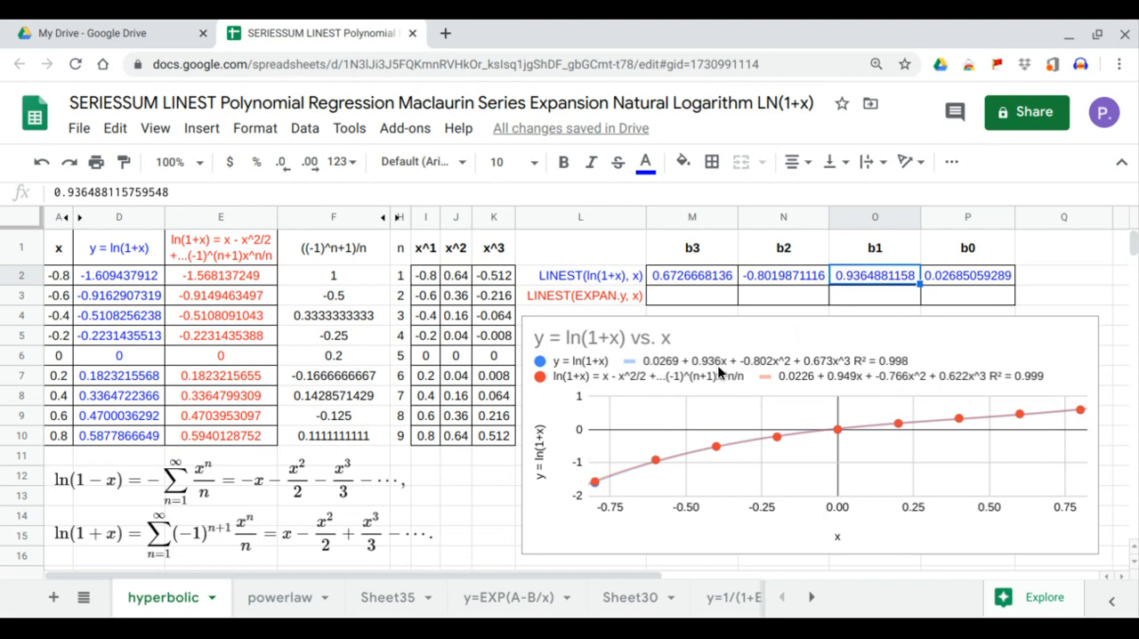
left_click(801, 281)
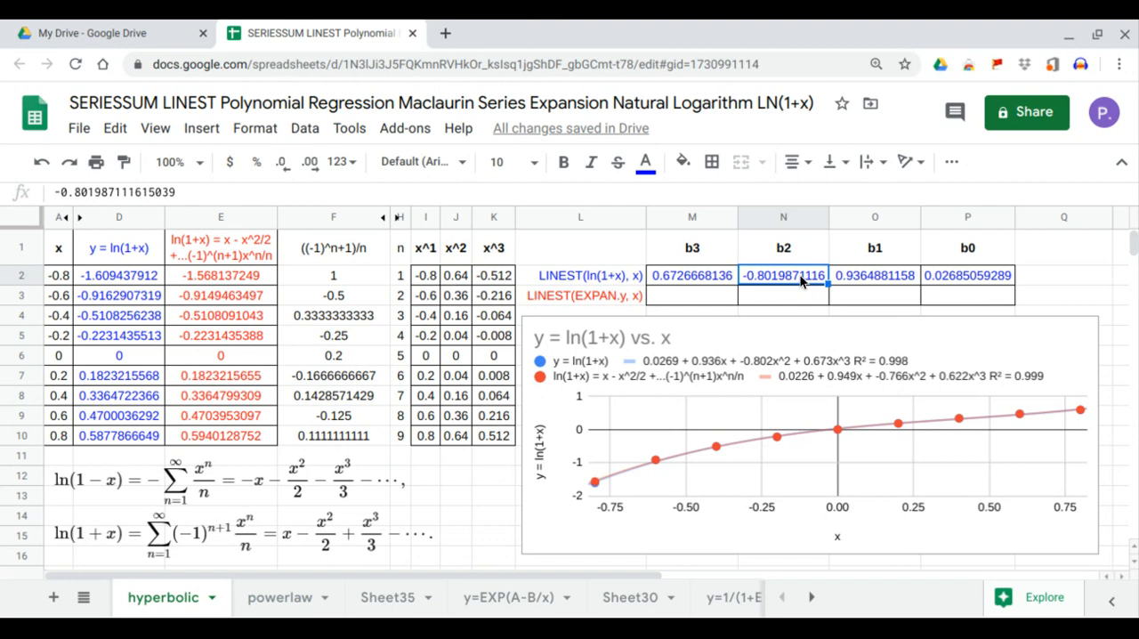
left_click(859, 280)
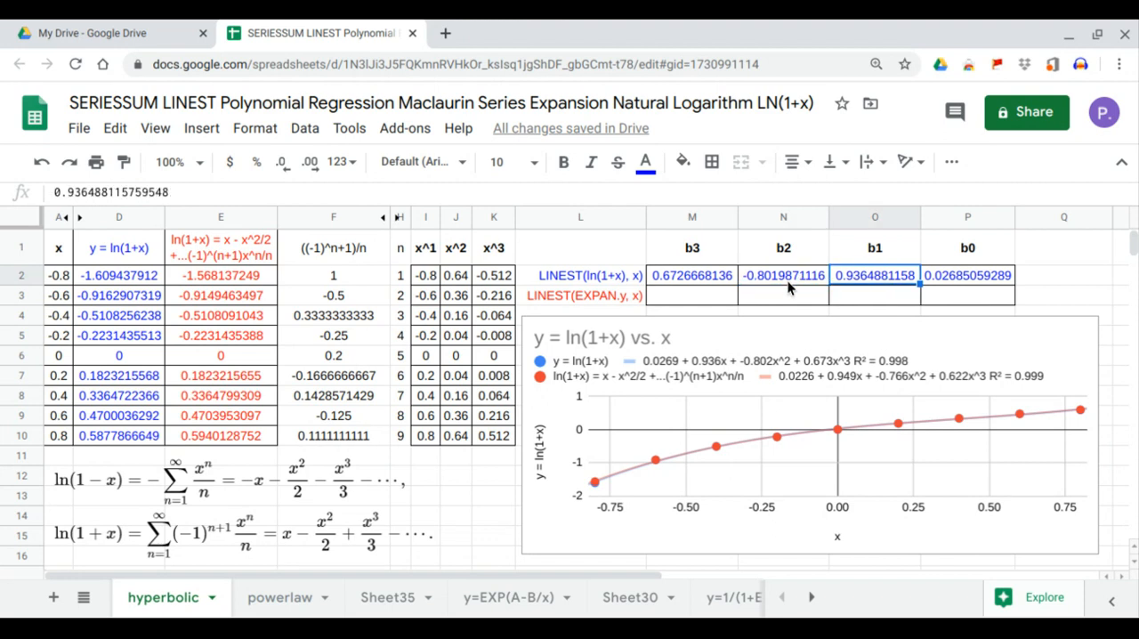
left_click(788, 281)
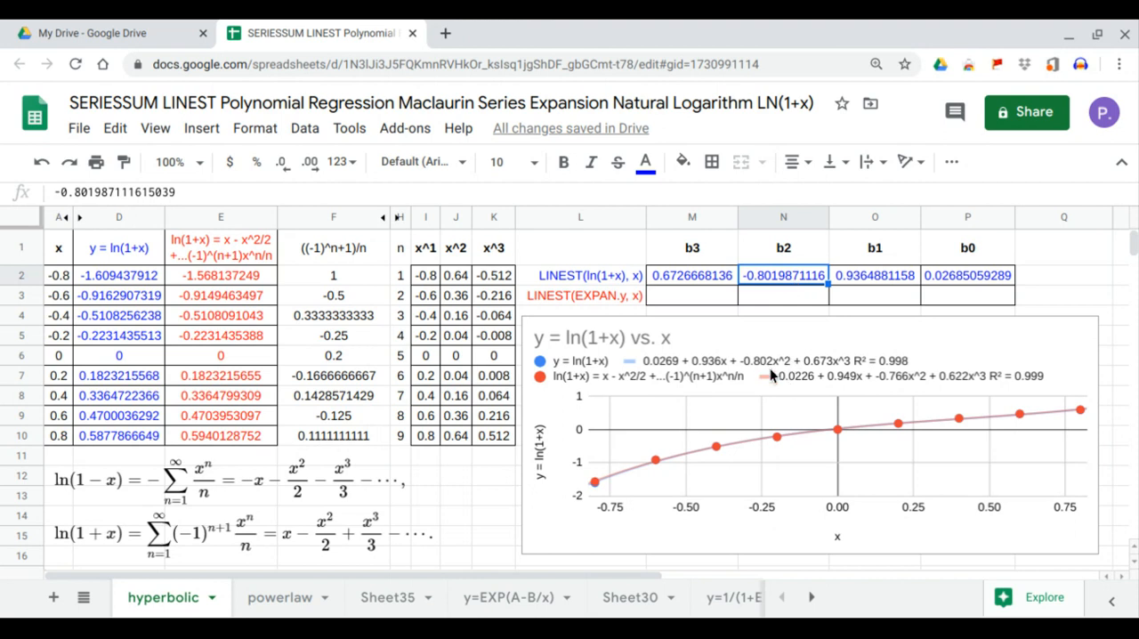
left_click(721, 275)
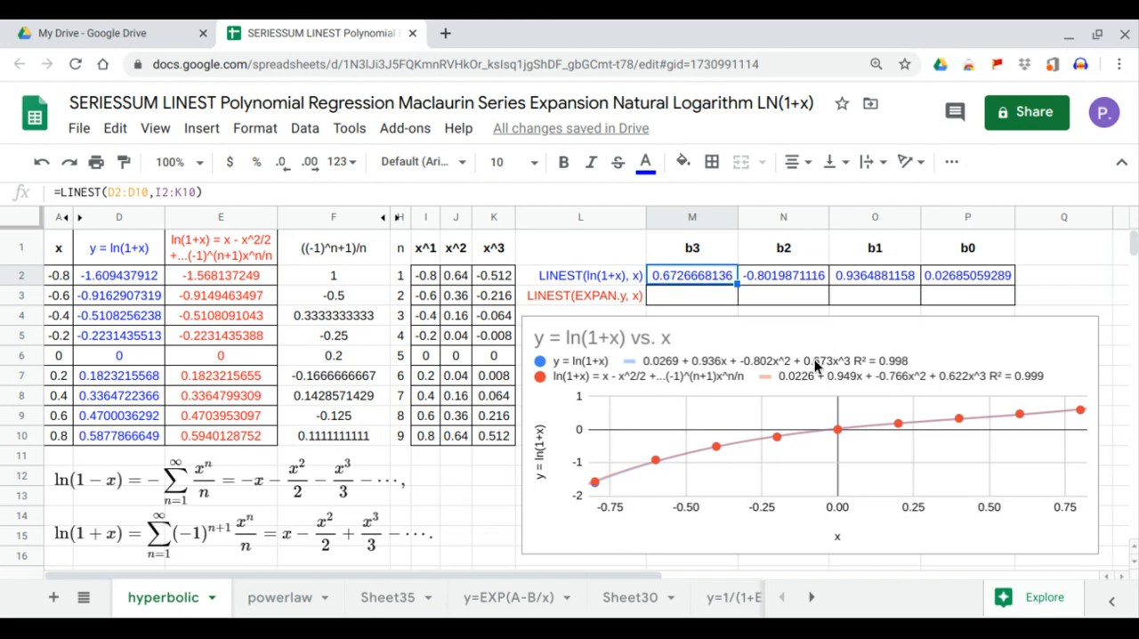
Enter =LINEST(E2:E10,I2:K10) in M3 to compute the cubic regression coefficients for the series expansion
left_click(720, 300)
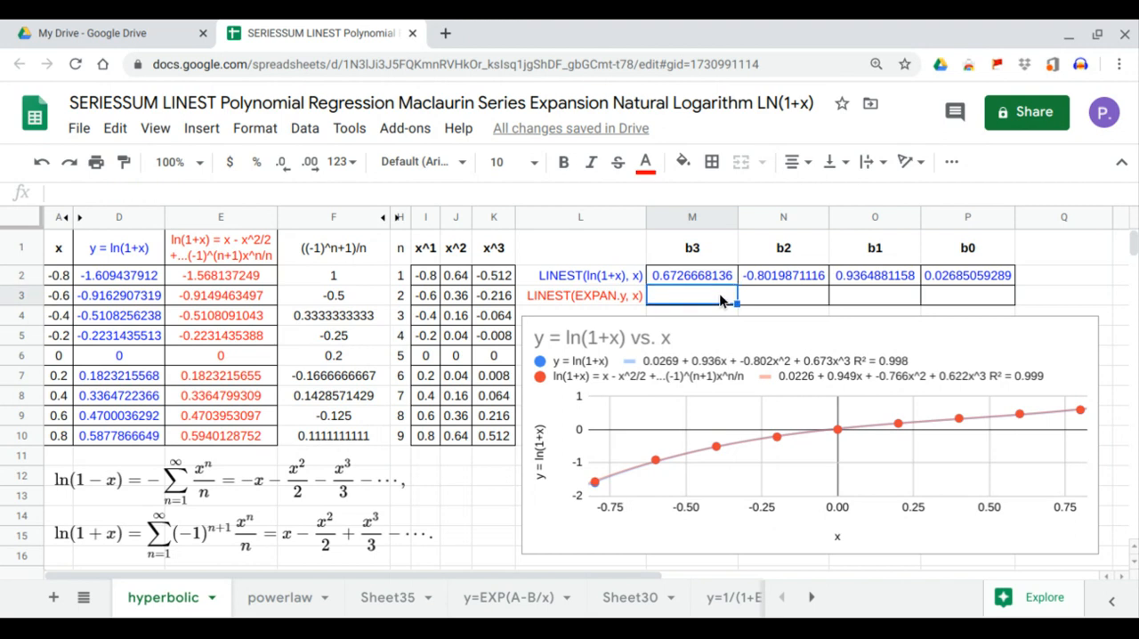
type("=LINEST(")
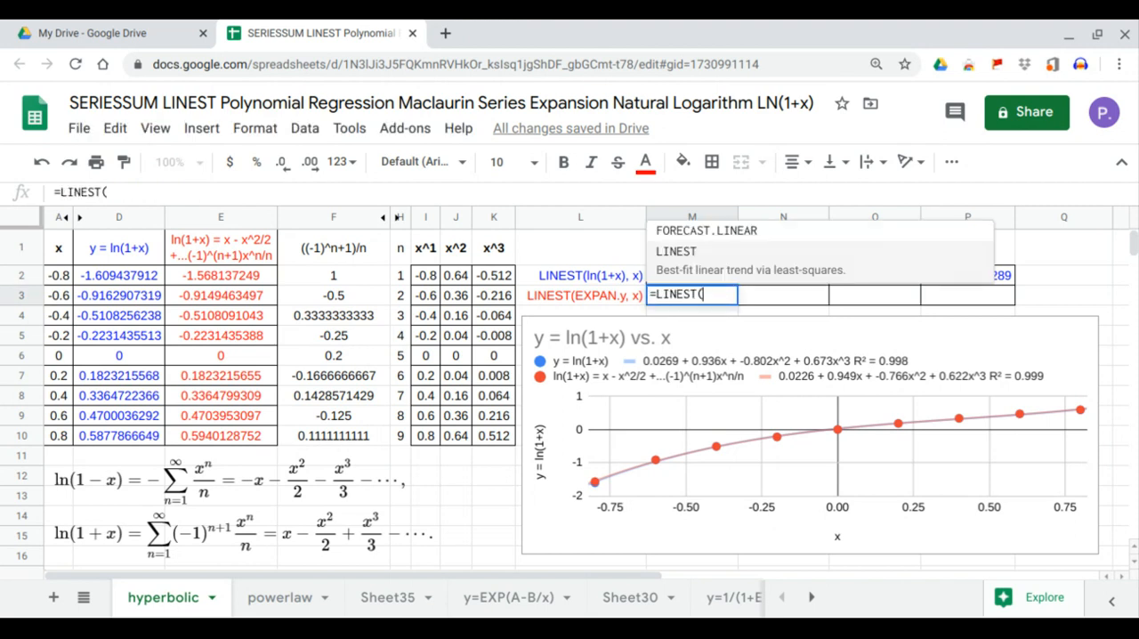
left_click_drag(267, 280, 264, 444)
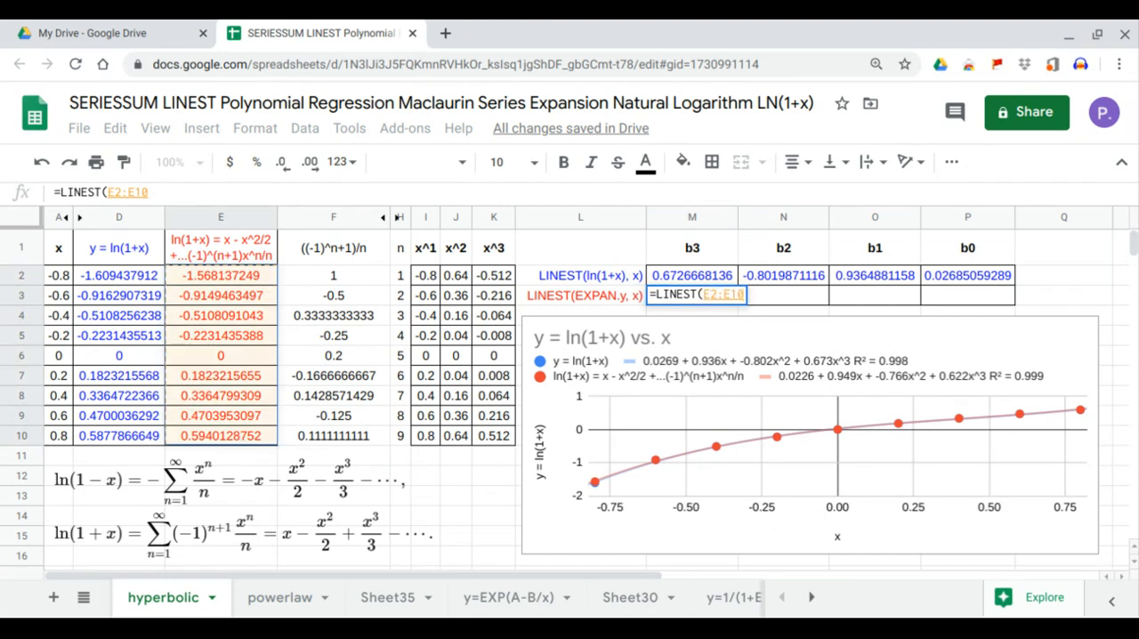
type(",")
left_click_drag(432, 278, 499, 433)
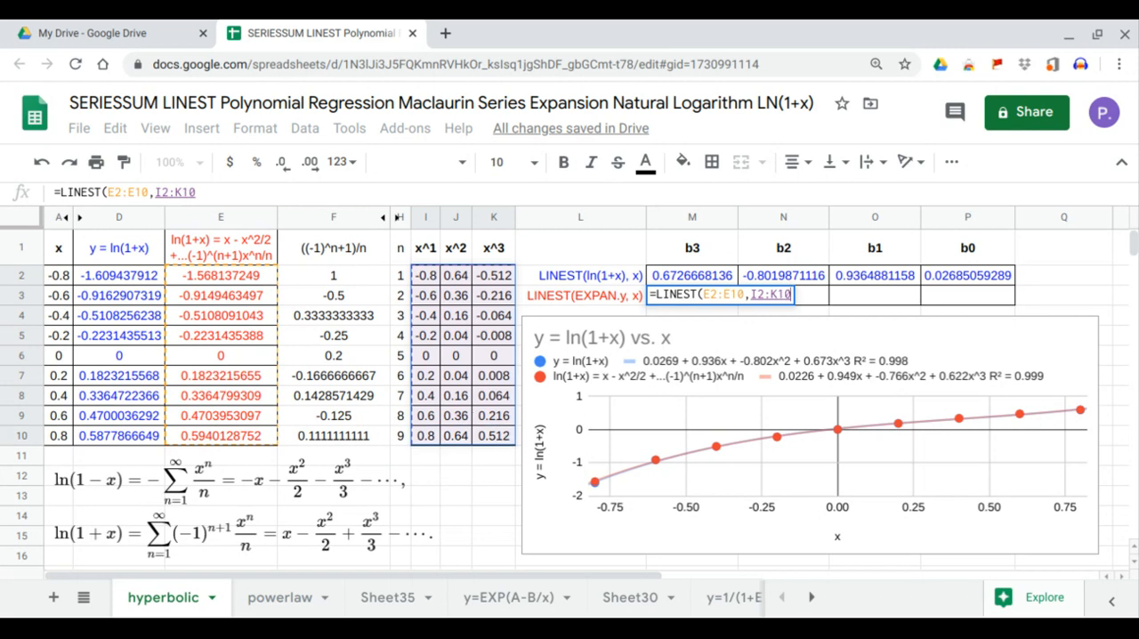
key("Return")
Compare the expansion's LINEST coefficients, from b0 to b3, with the expansion's trendline equation in the chart legend
left_click(966, 298)
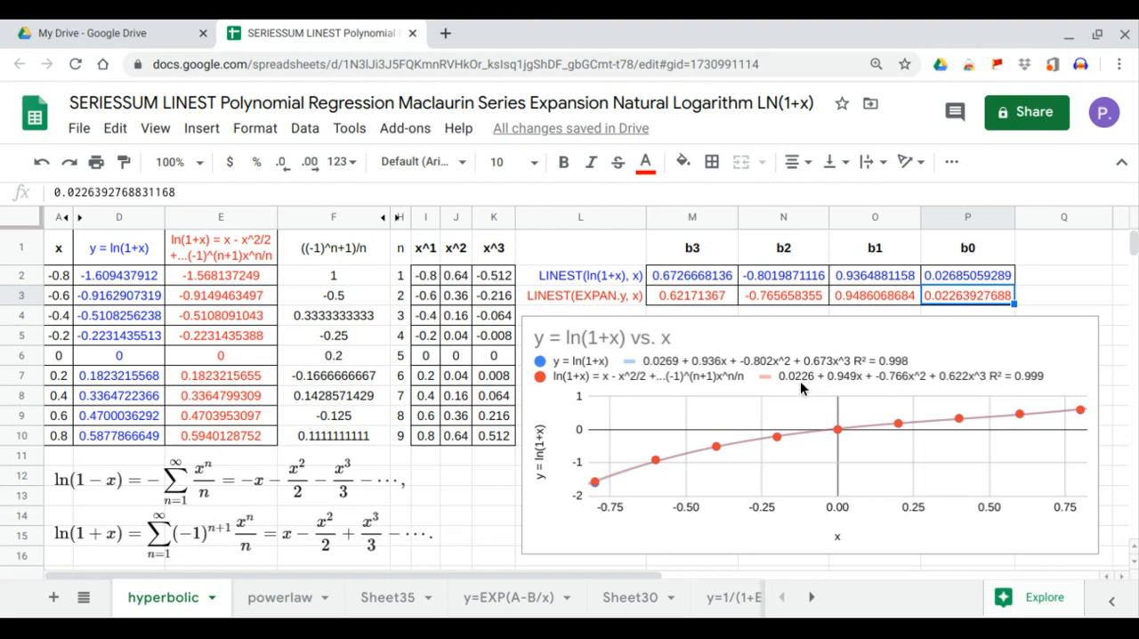
left_click(890, 298)
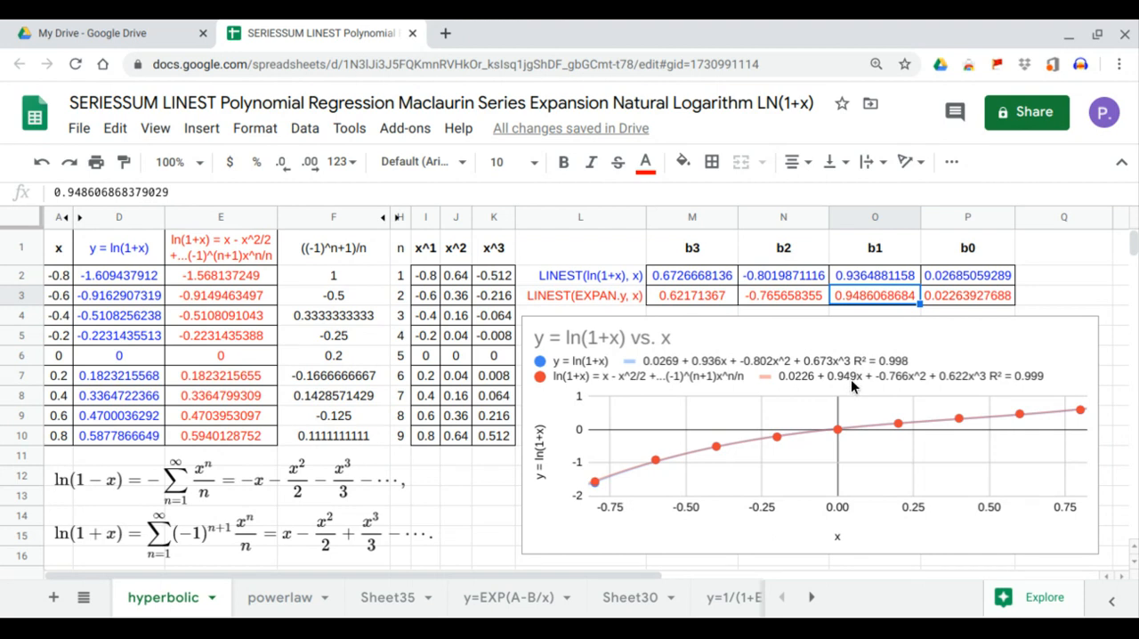
left_click(798, 297)
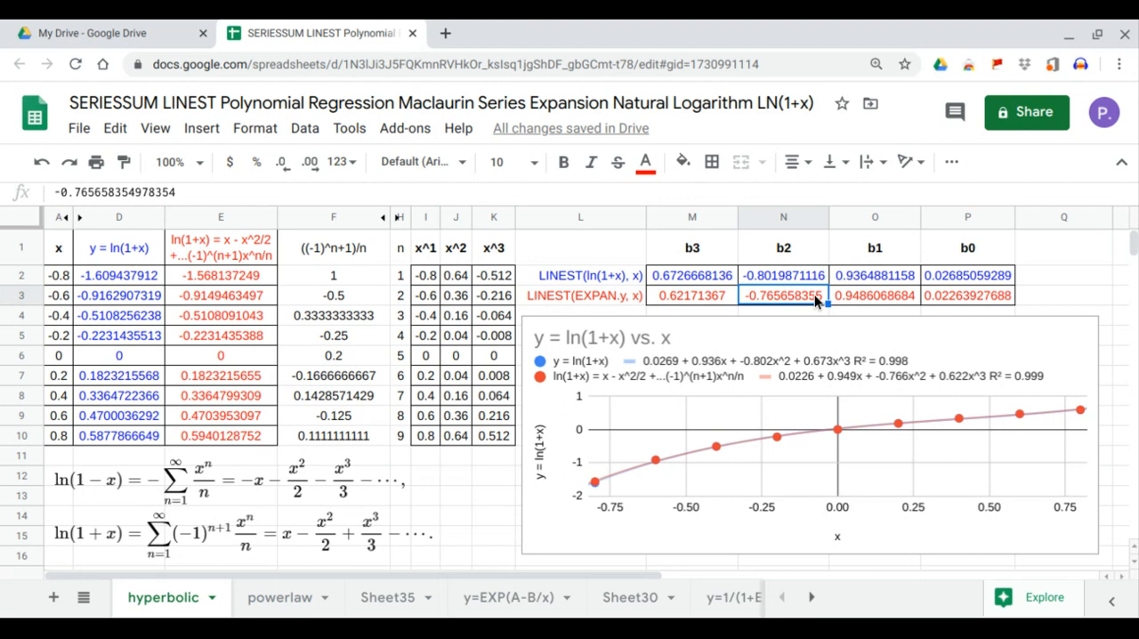
left_click(702, 299)
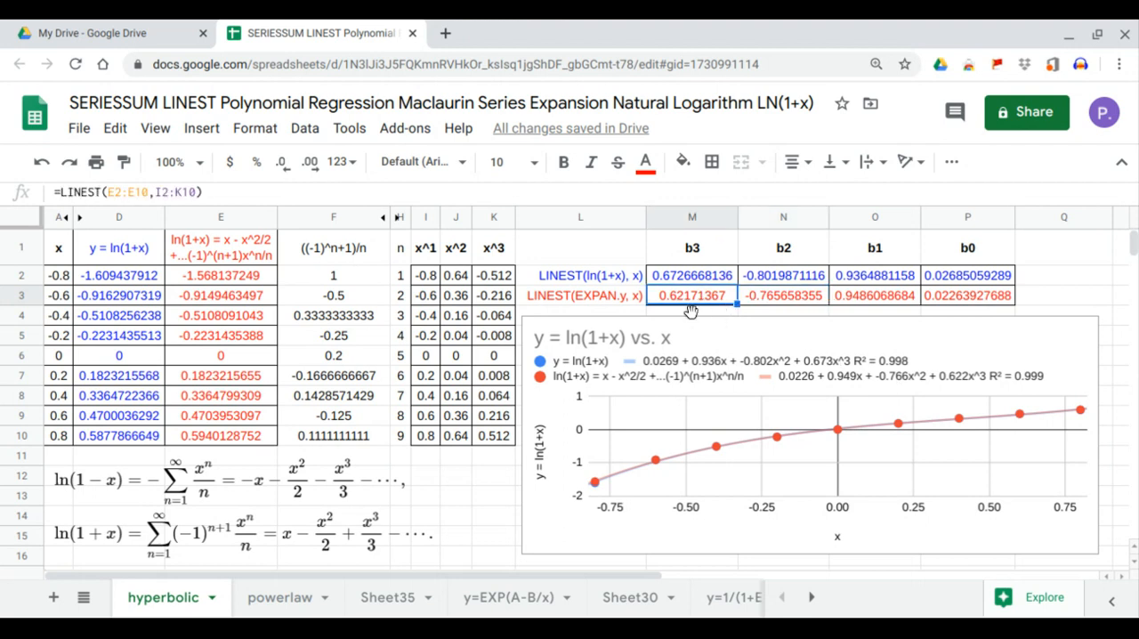